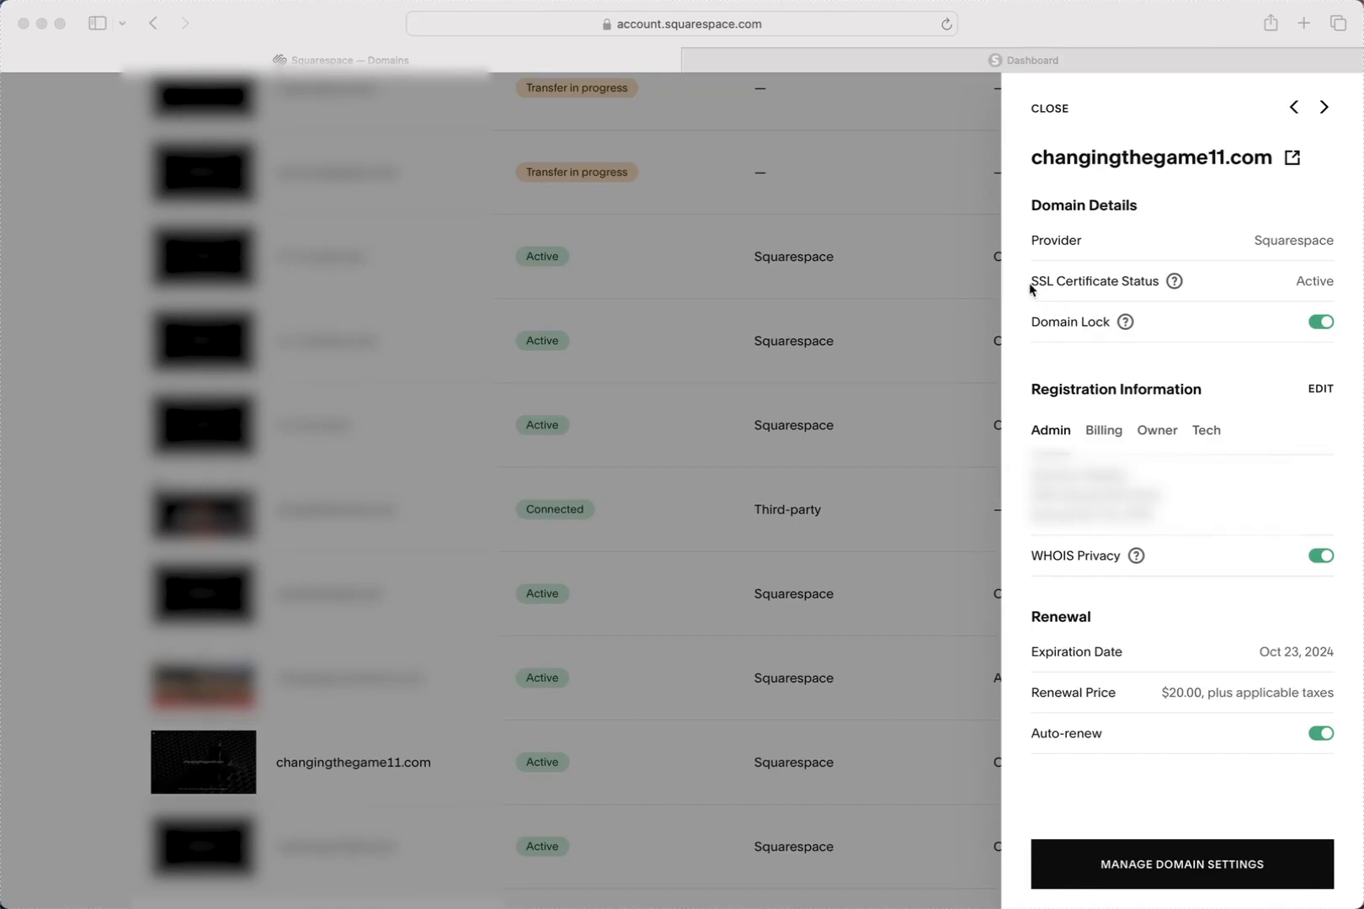
Open the DNS settings of the changingthegame11.com domain.
{"action": "left_click", "coordinate": [1052, 290]}
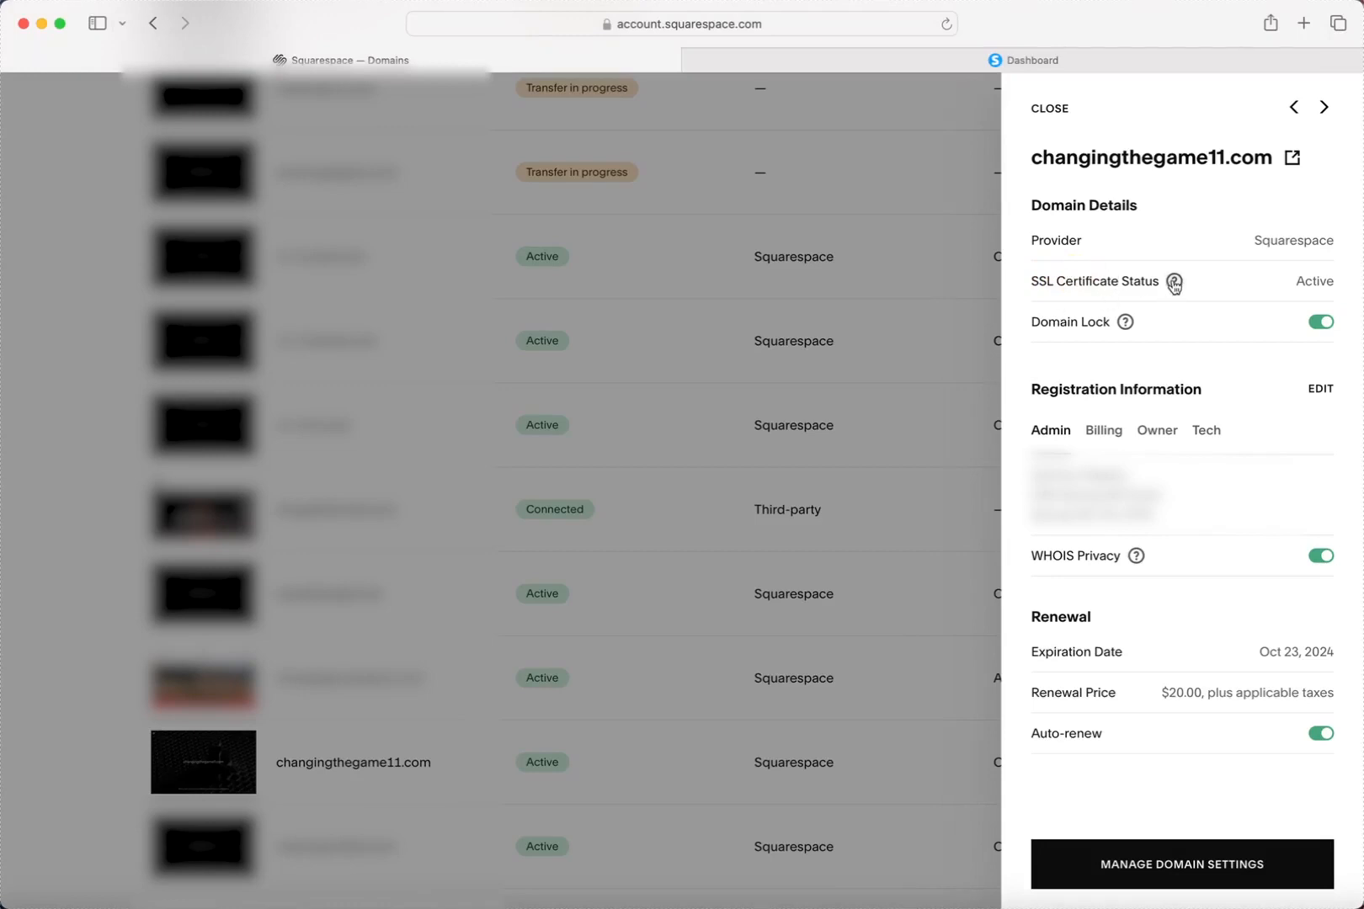
{"action": "mouse_move", "coordinate": [1174, 290]}
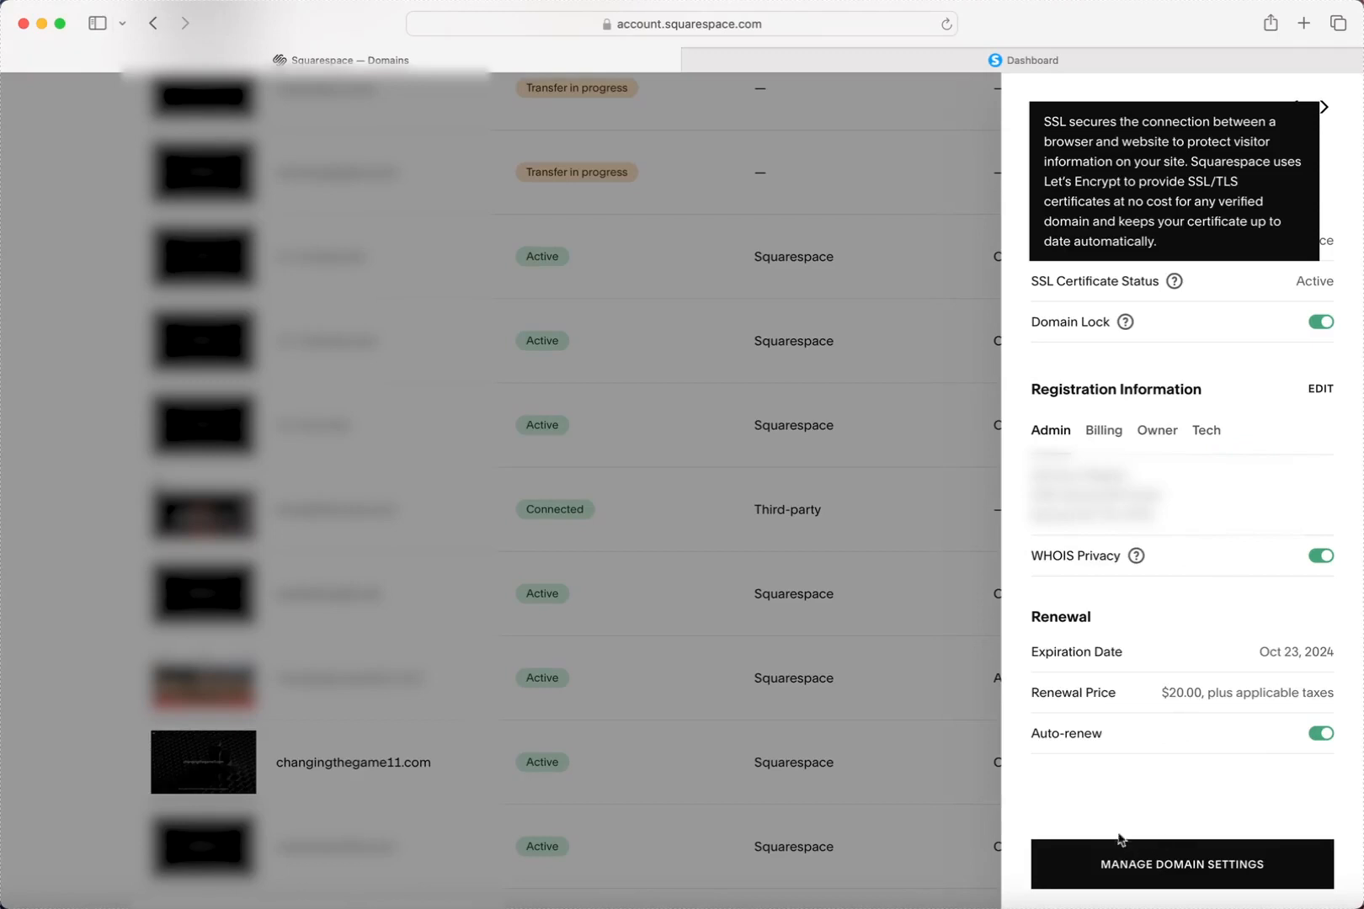
{"action": "left_click", "coordinate": [1161, 860]}
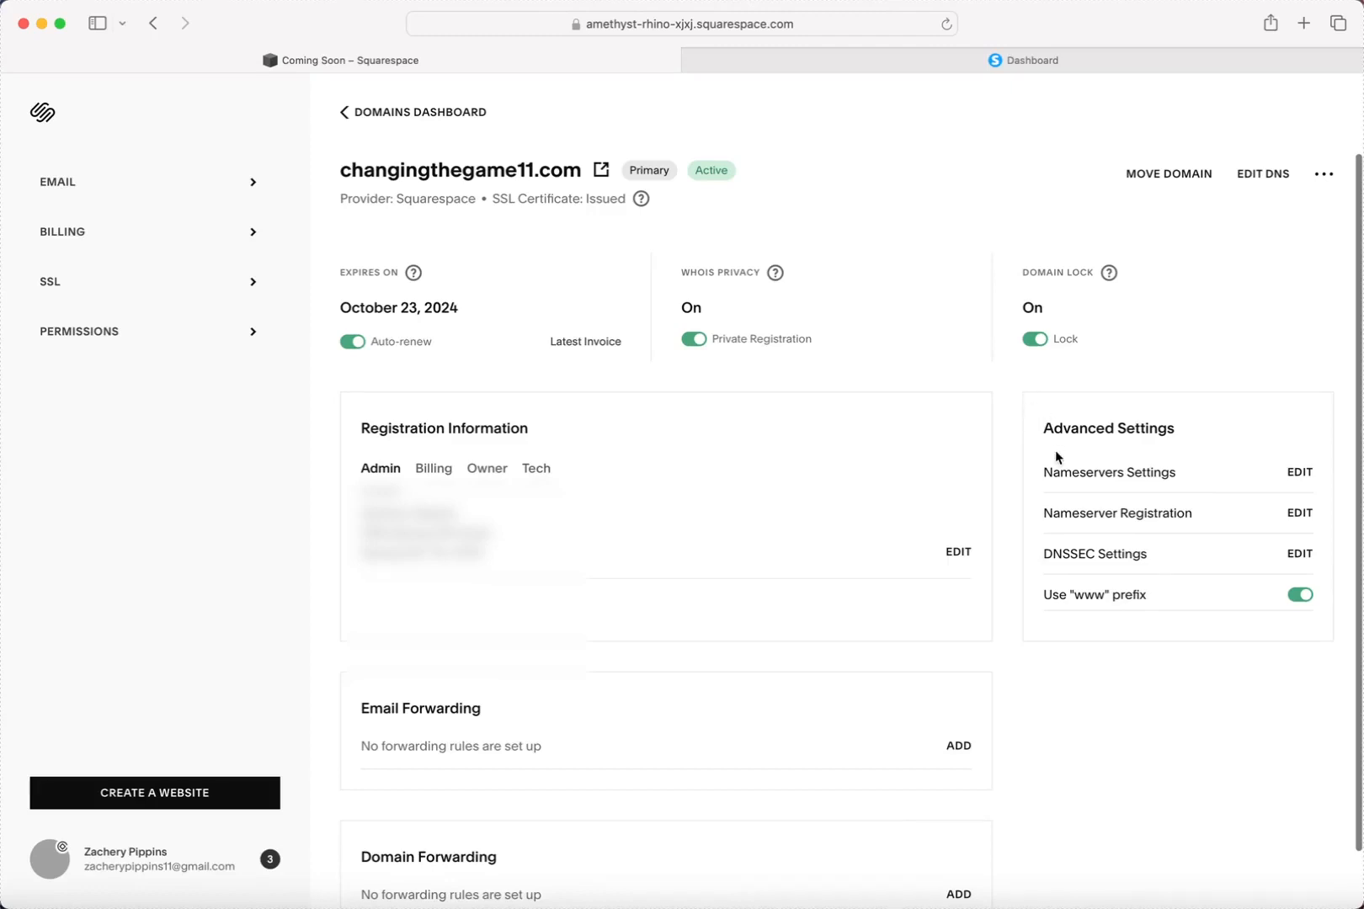
{"action": "left_click_drag", "start_coordinate": [1043, 428], "coordinate": [1094, 573]}
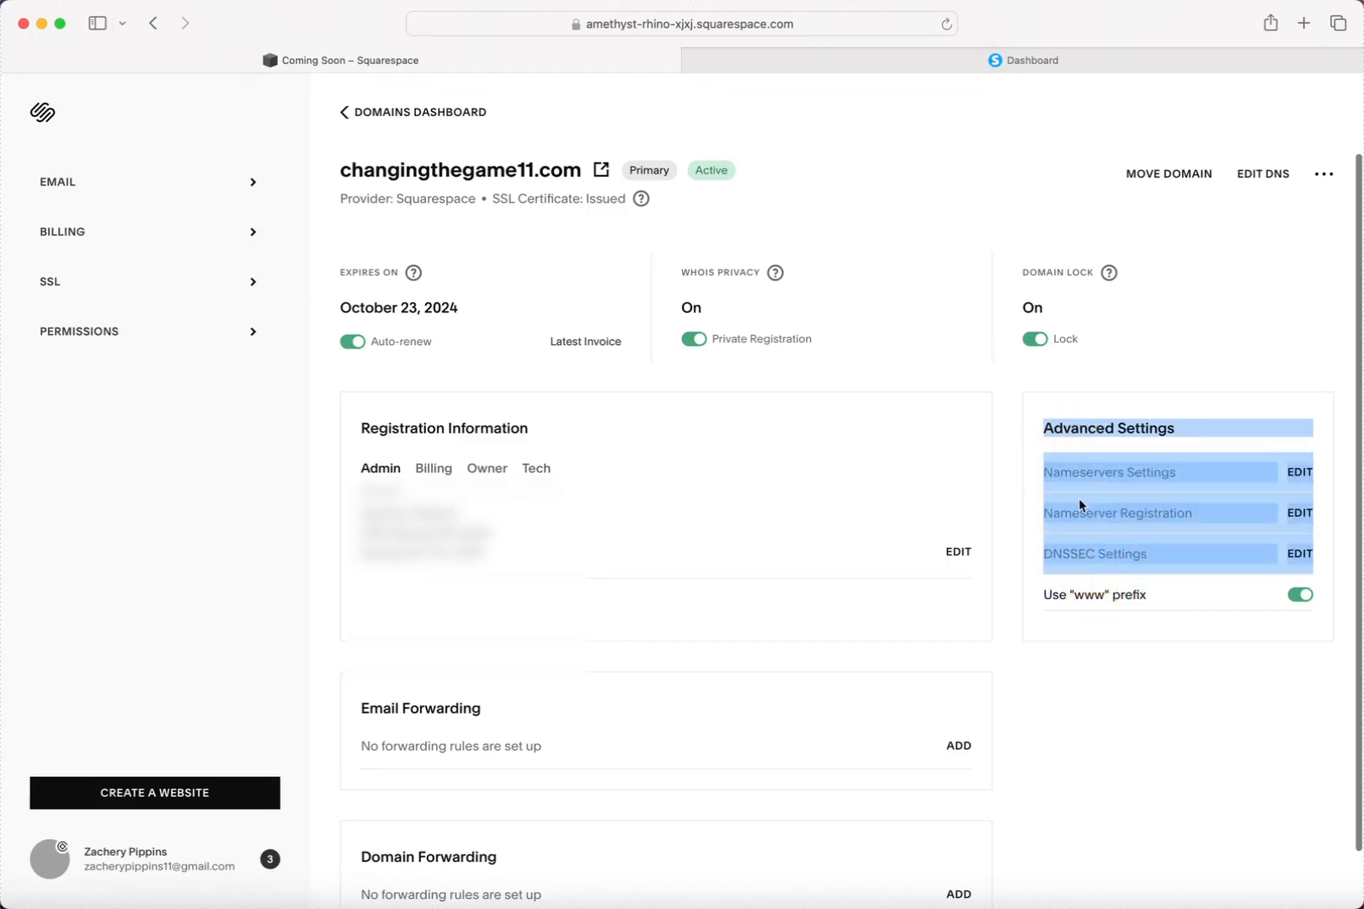
{"action": "left_click", "coordinate": [1017, 393]}
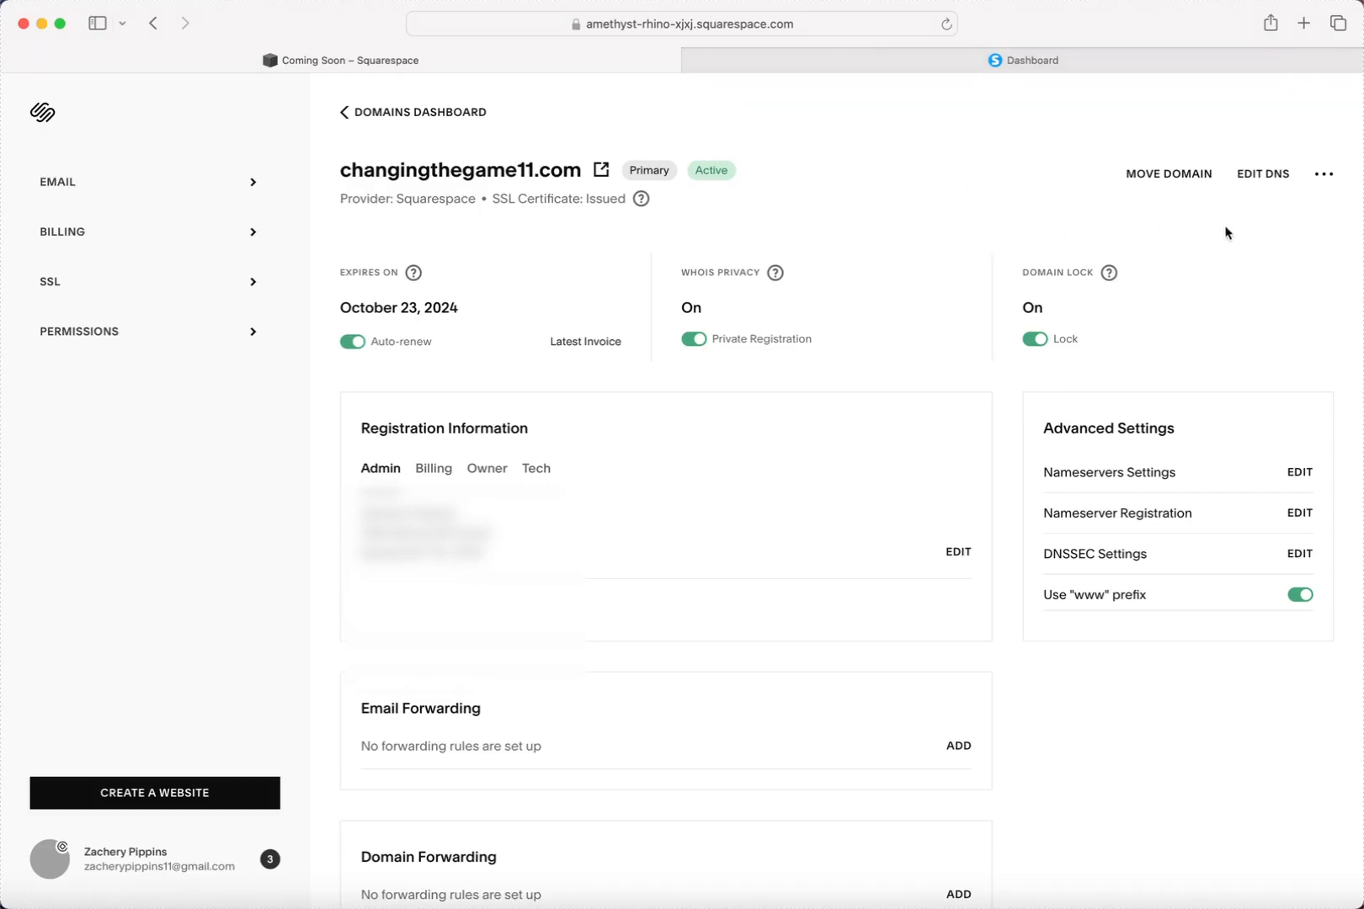
{"action": "left_click", "coordinate": [1264, 207]}
{"action": "left_click", "coordinate": [1263, 175]}
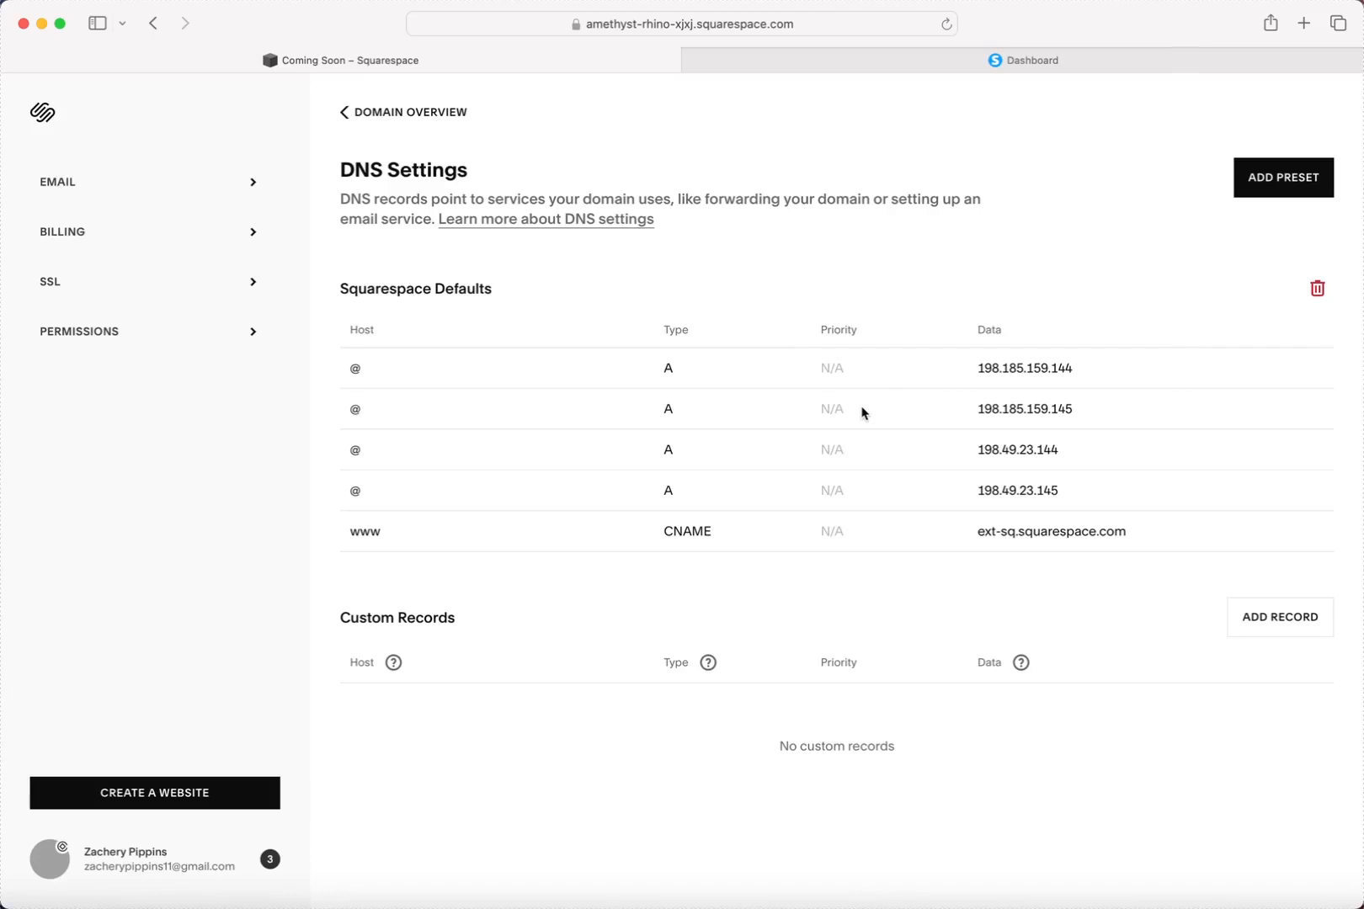
Delete the Squarespace default DNS records of changingthegame11.com.
{"action": "left_click", "coordinate": [1281, 290]}
{"action": "left_click", "coordinate": [1289, 211]}
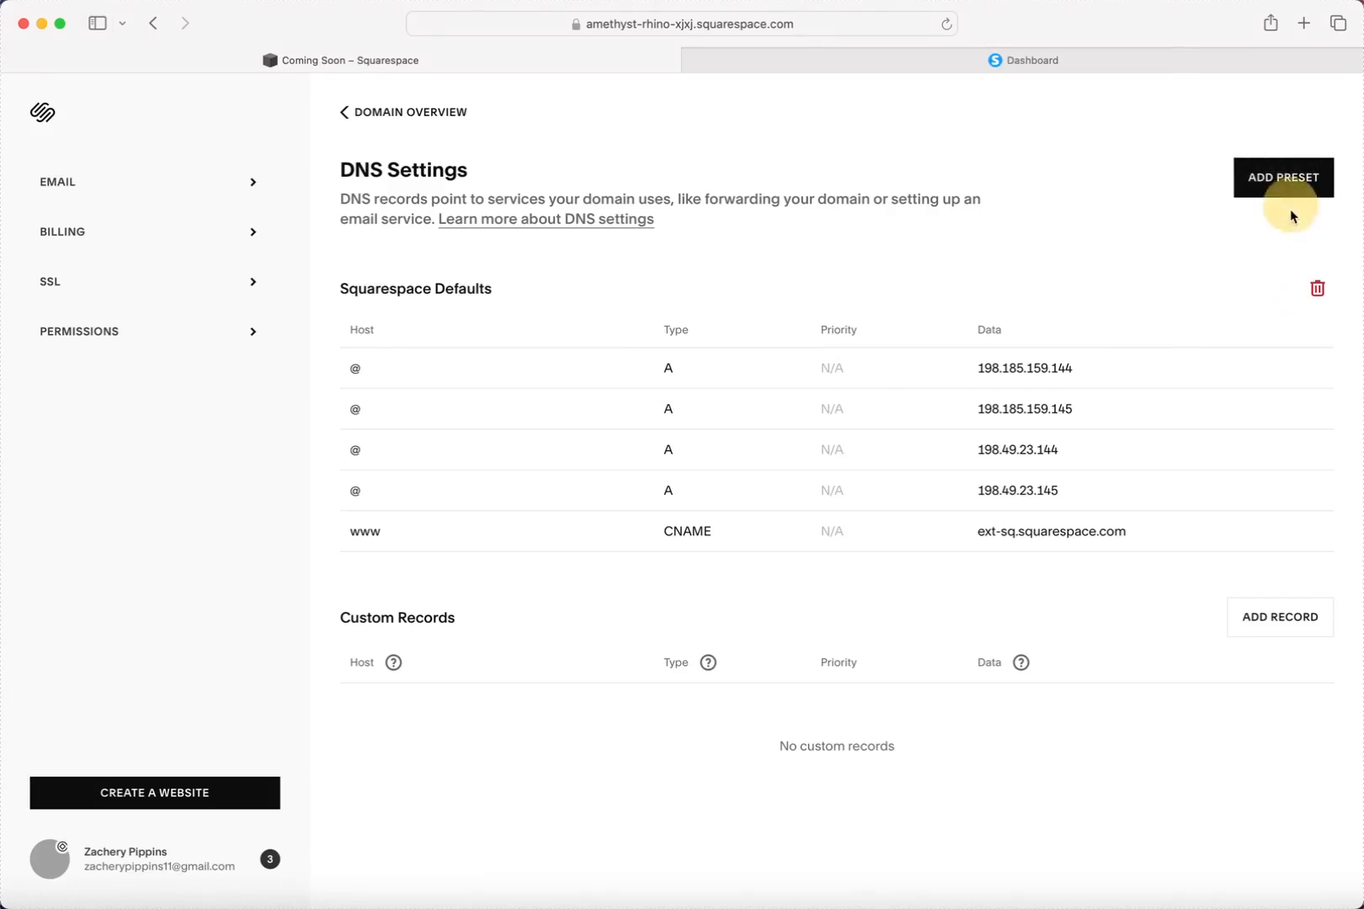
{"action": "left_click", "coordinate": [1314, 286]}
{"action": "left_click", "coordinate": [1318, 291]}
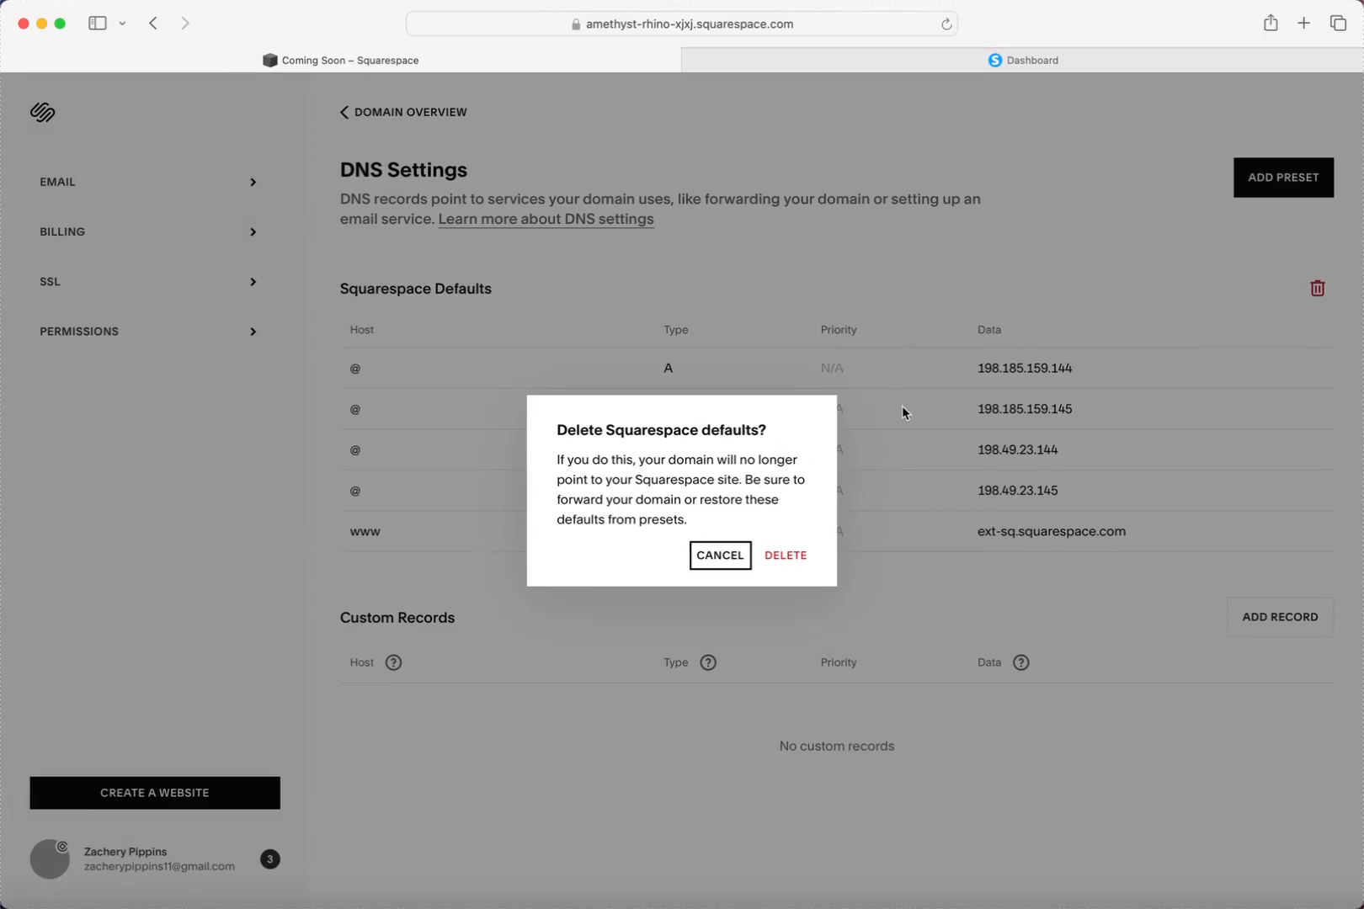
{"action": "left_click", "coordinate": [785, 565]}
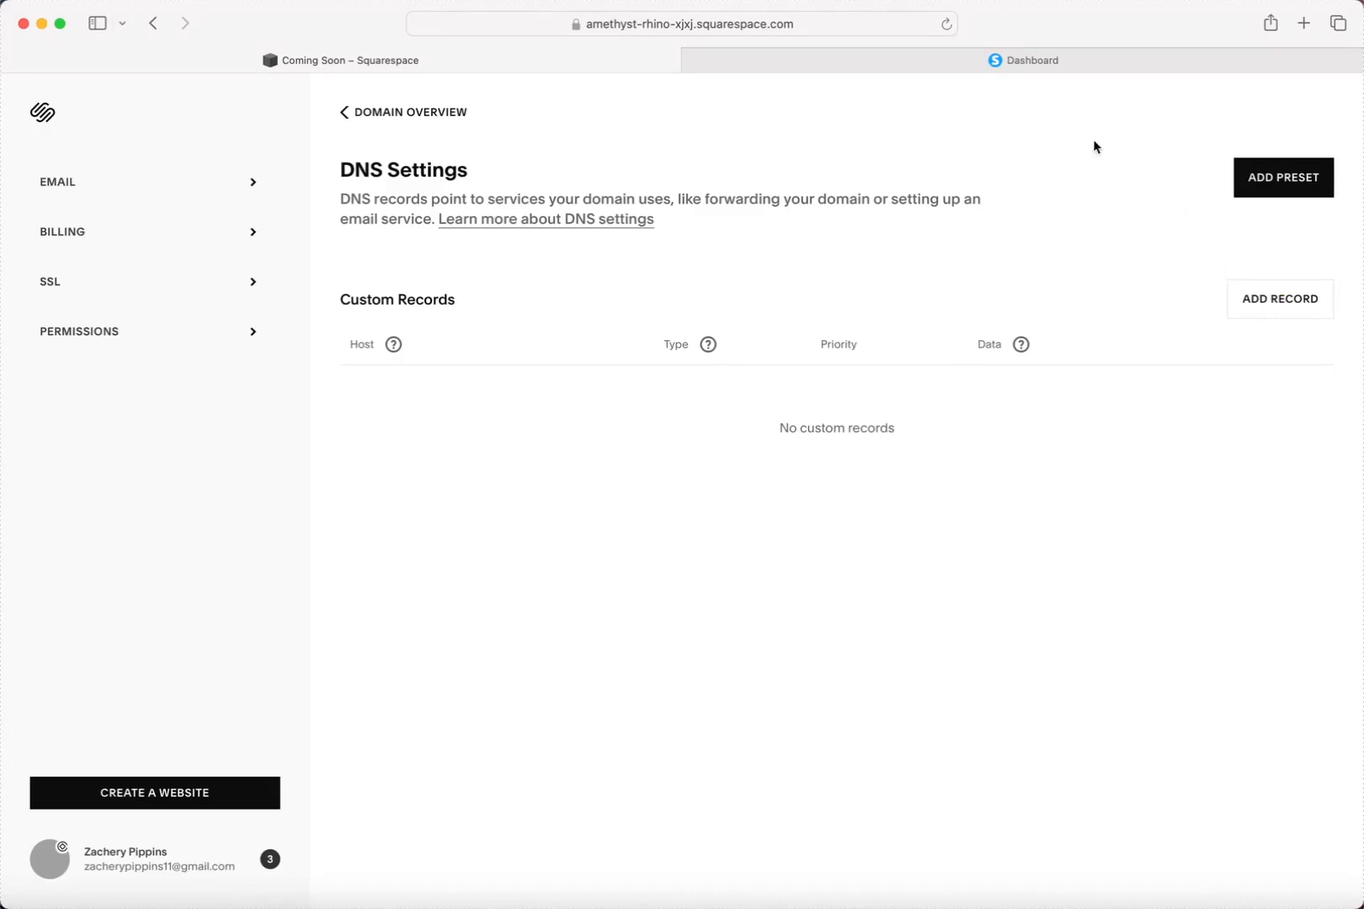
Switch to systeme.io and open the custom domains section of the account settings.
{"action": "left_click", "coordinate": [1050, 68]}
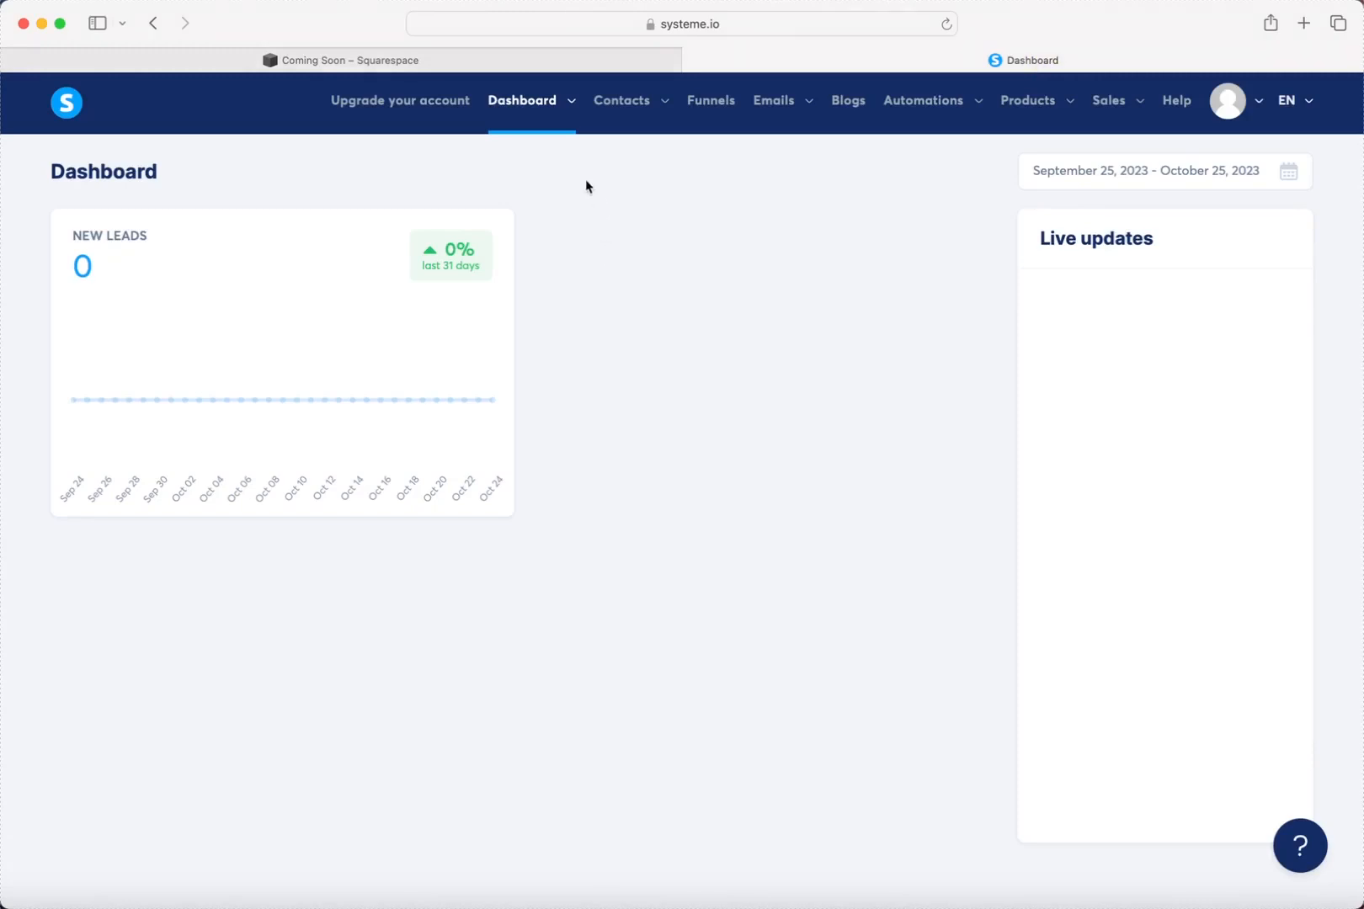
{"action": "mouse_move", "coordinate": [538, 106]}
{"action": "mouse_move", "coordinate": [1245, 126]}
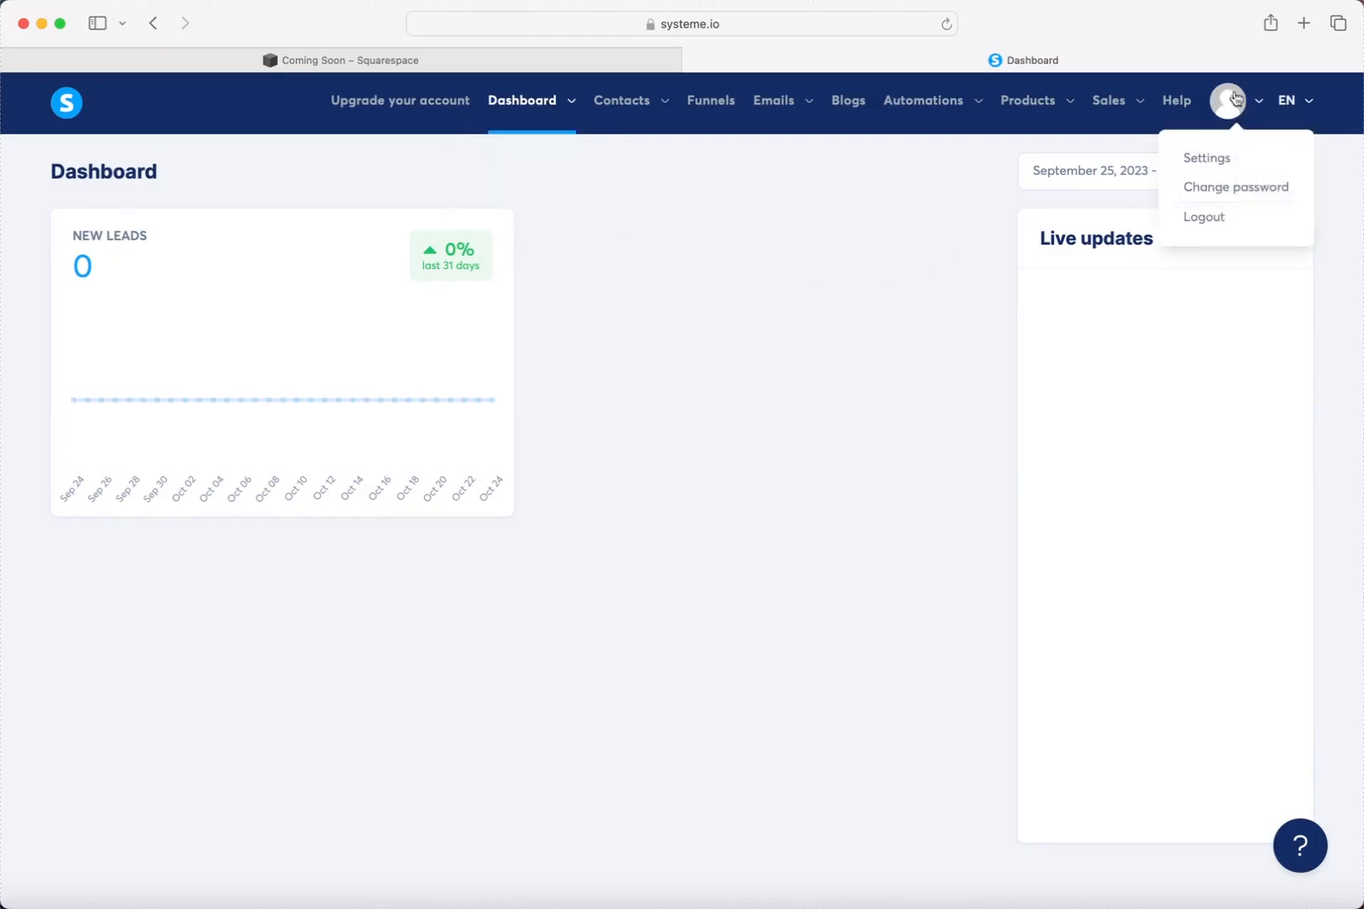
{"action": "mouse_move", "coordinate": [1289, 106]}
{"action": "left_click", "coordinate": [1208, 160]}
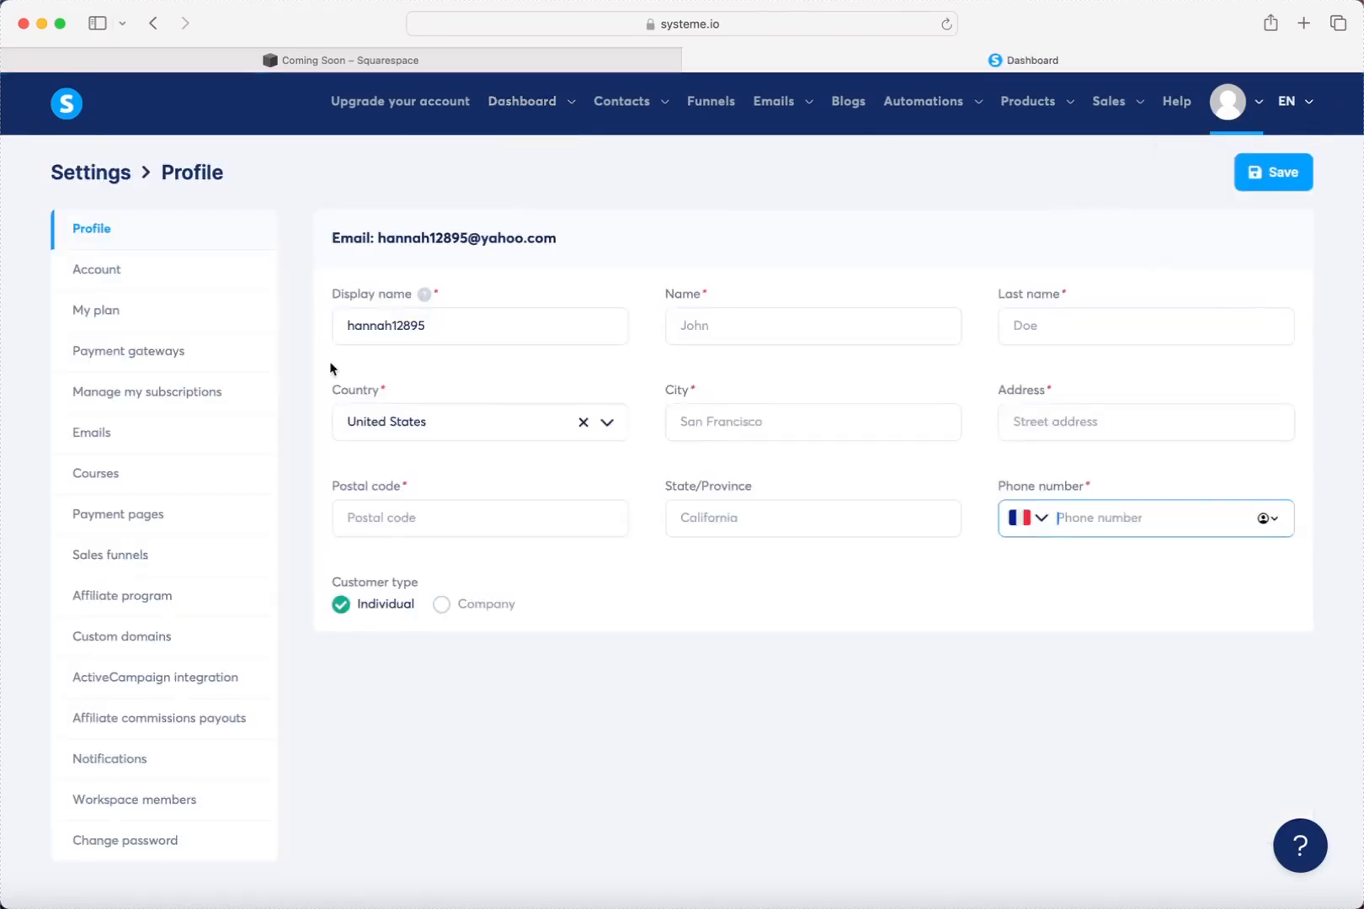
{"action": "scroll", "coordinate": [236, 617], "scroll_direction": "down", "scroll_amount": 1}
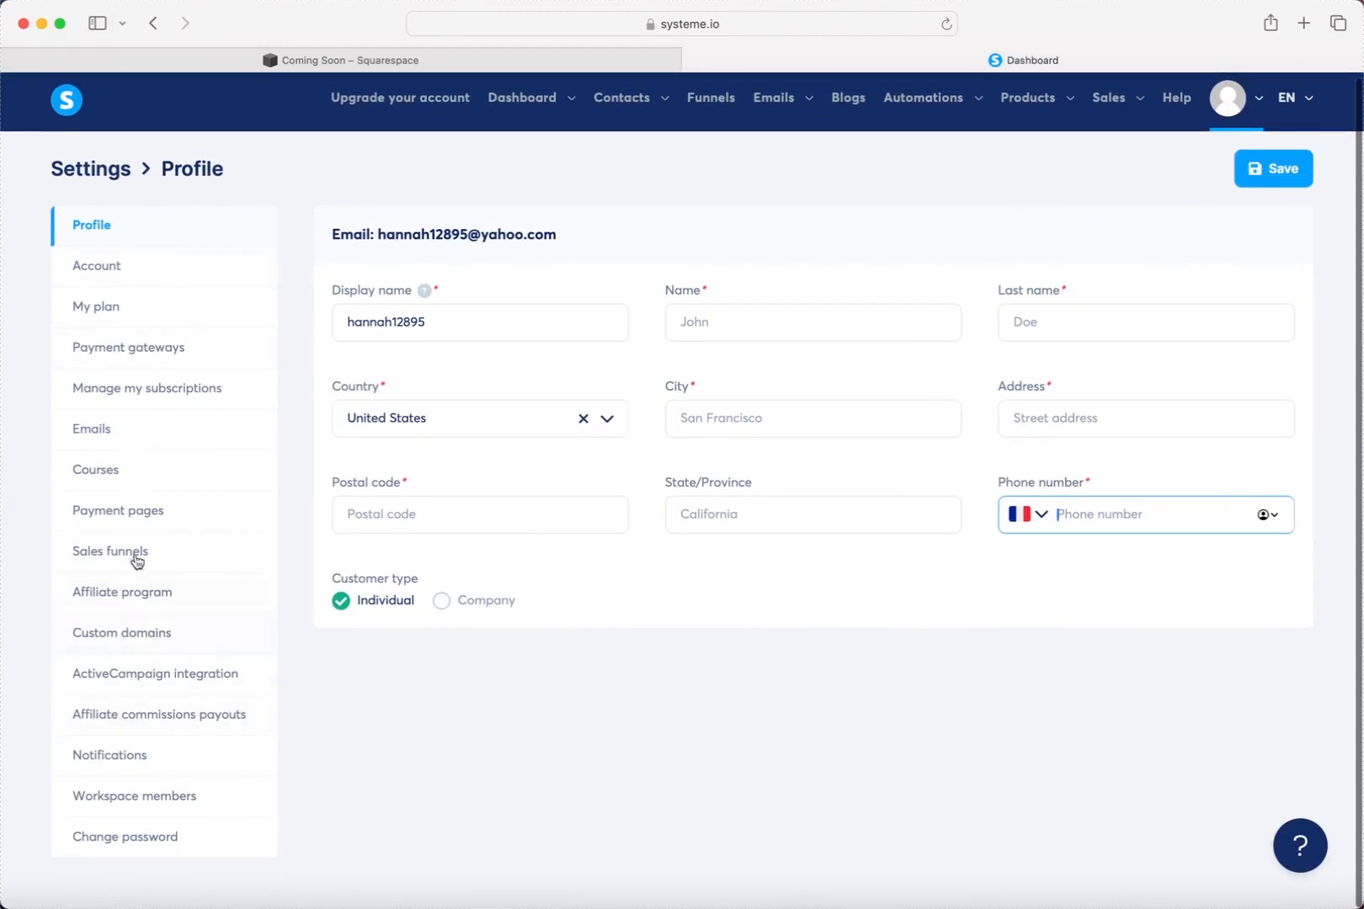
{"action": "left_click", "coordinate": [163, 644]}
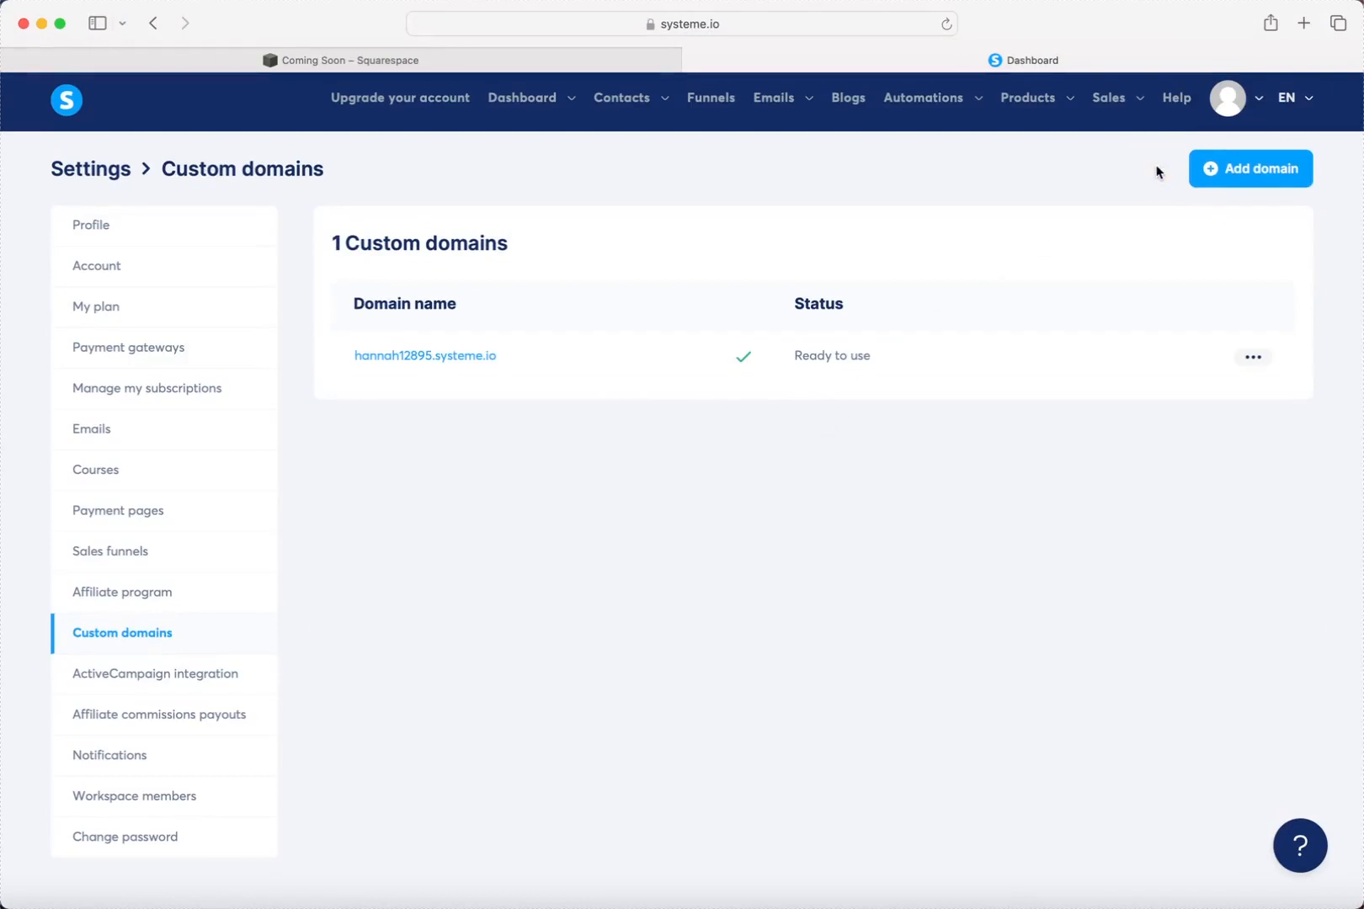
{"action": "left_click", "coordinate": [1268, 172]}
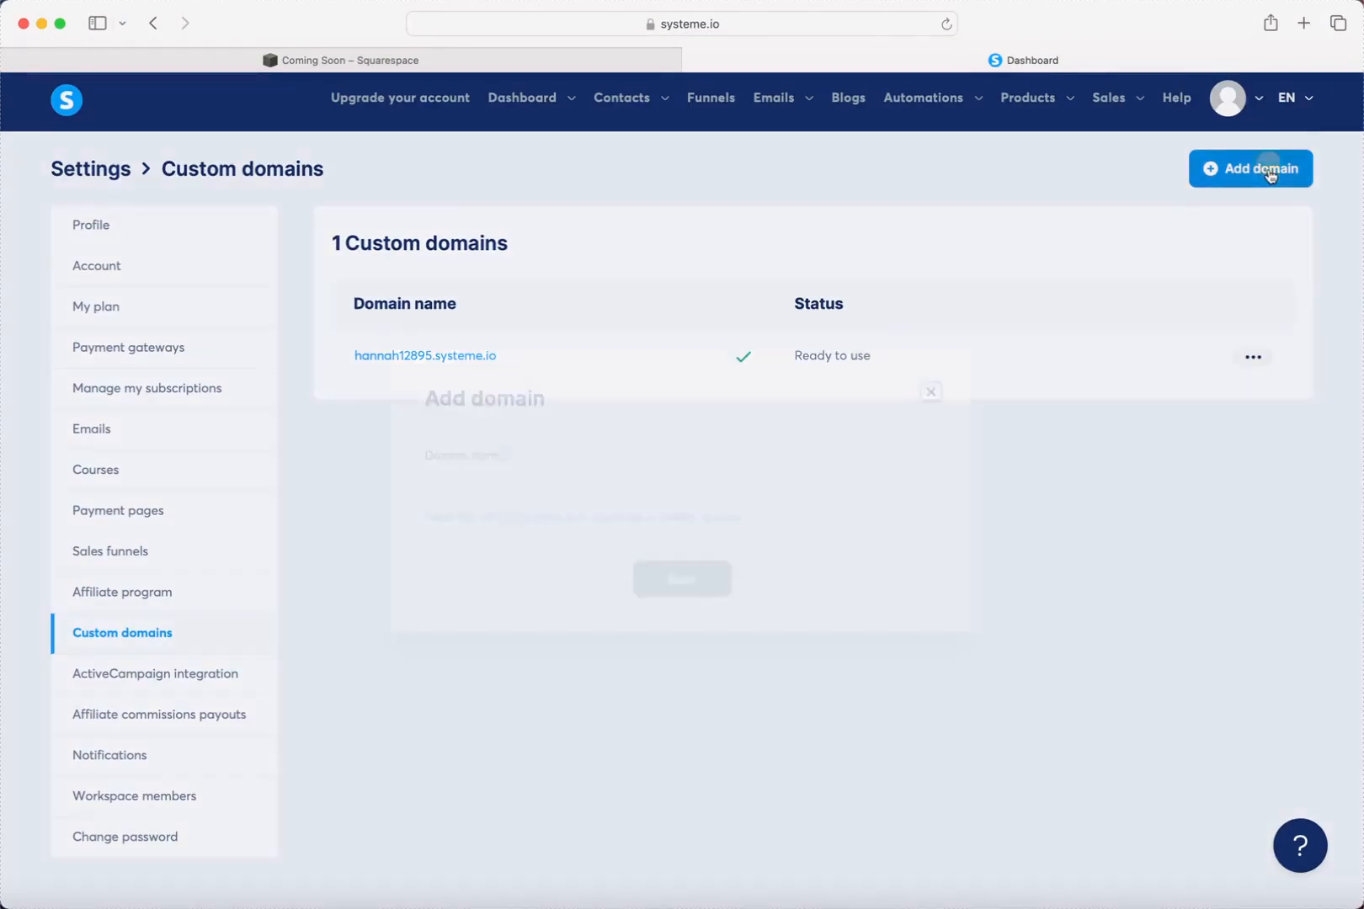
{"action": "left_click", "coordinate": [724, 487]}
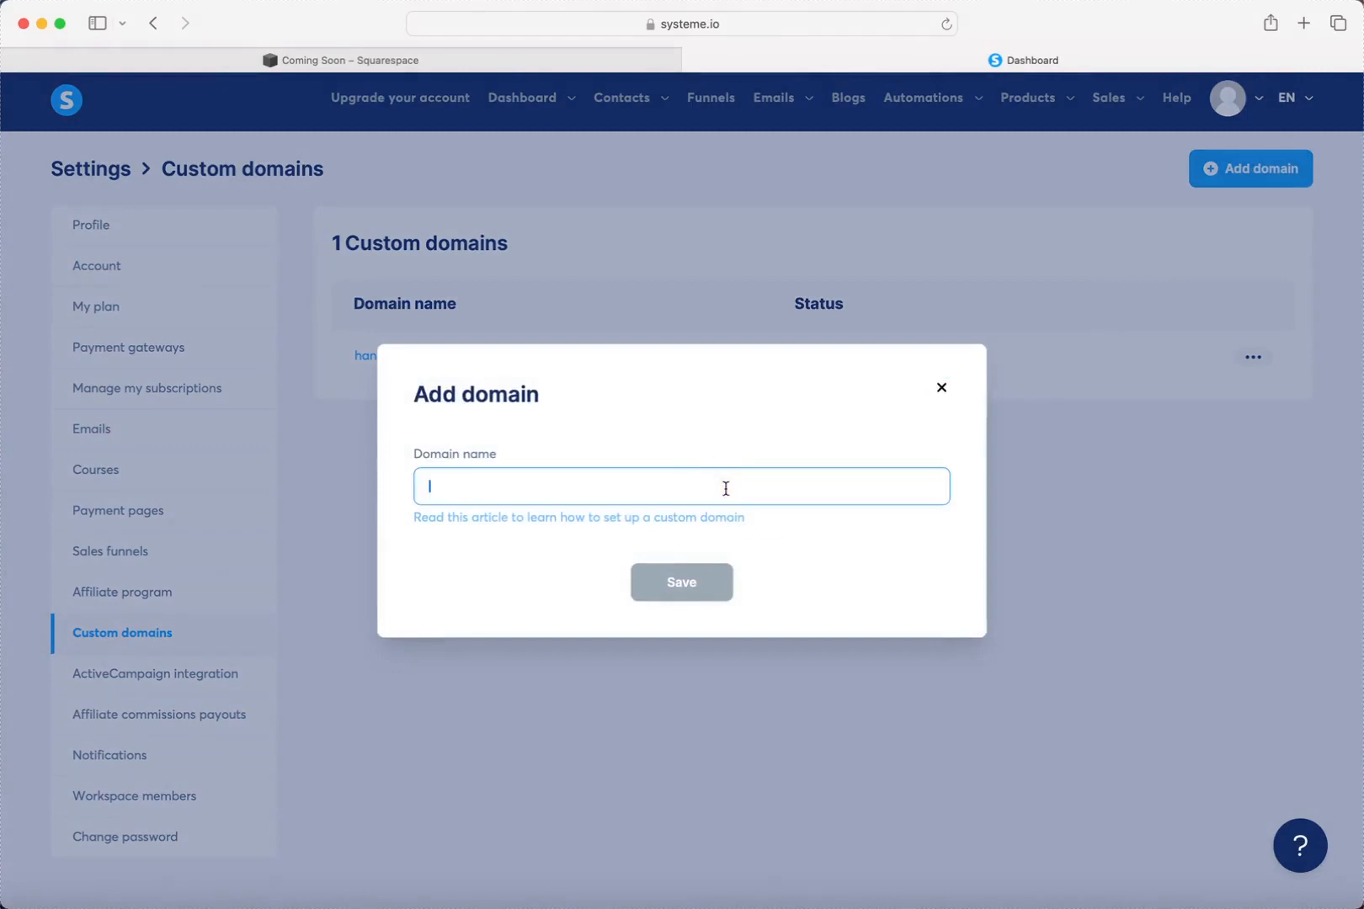
{"action": "type", "text": "www."}
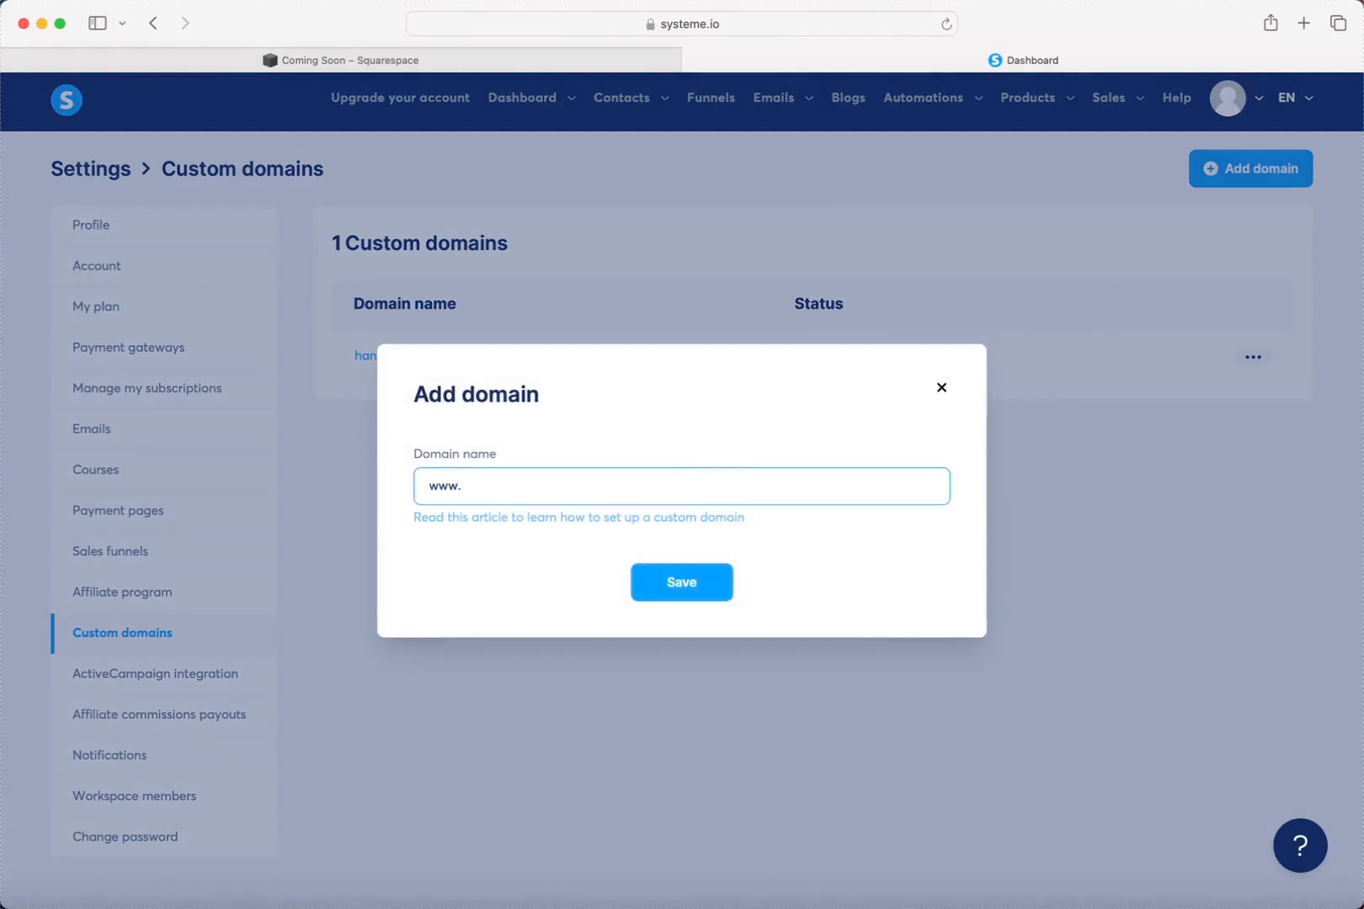
{"action": "type", "text": "changingthegame11.com"}
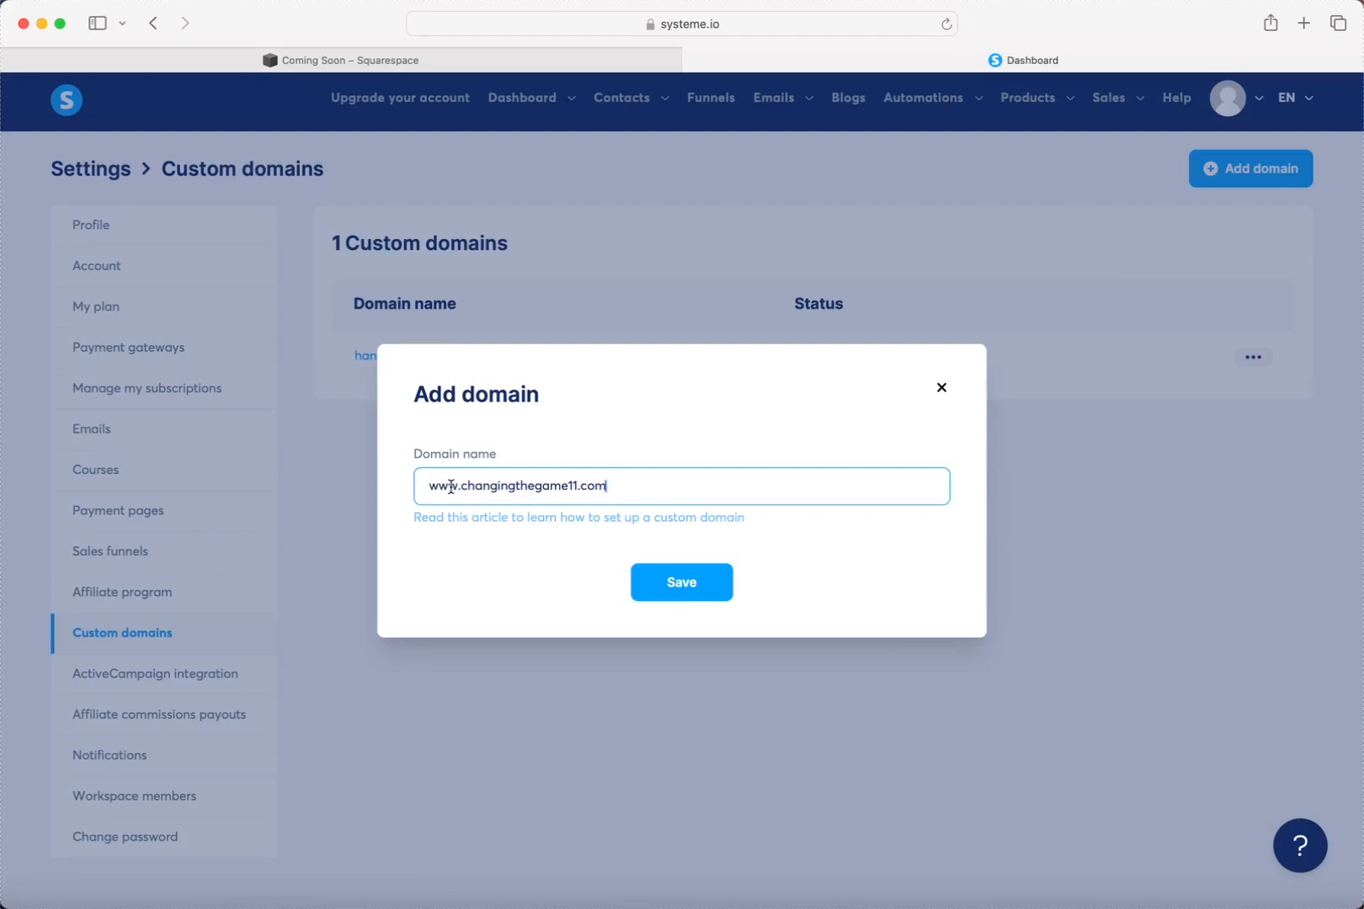
{"action": "left_click", "coordinate": [662, 594]}
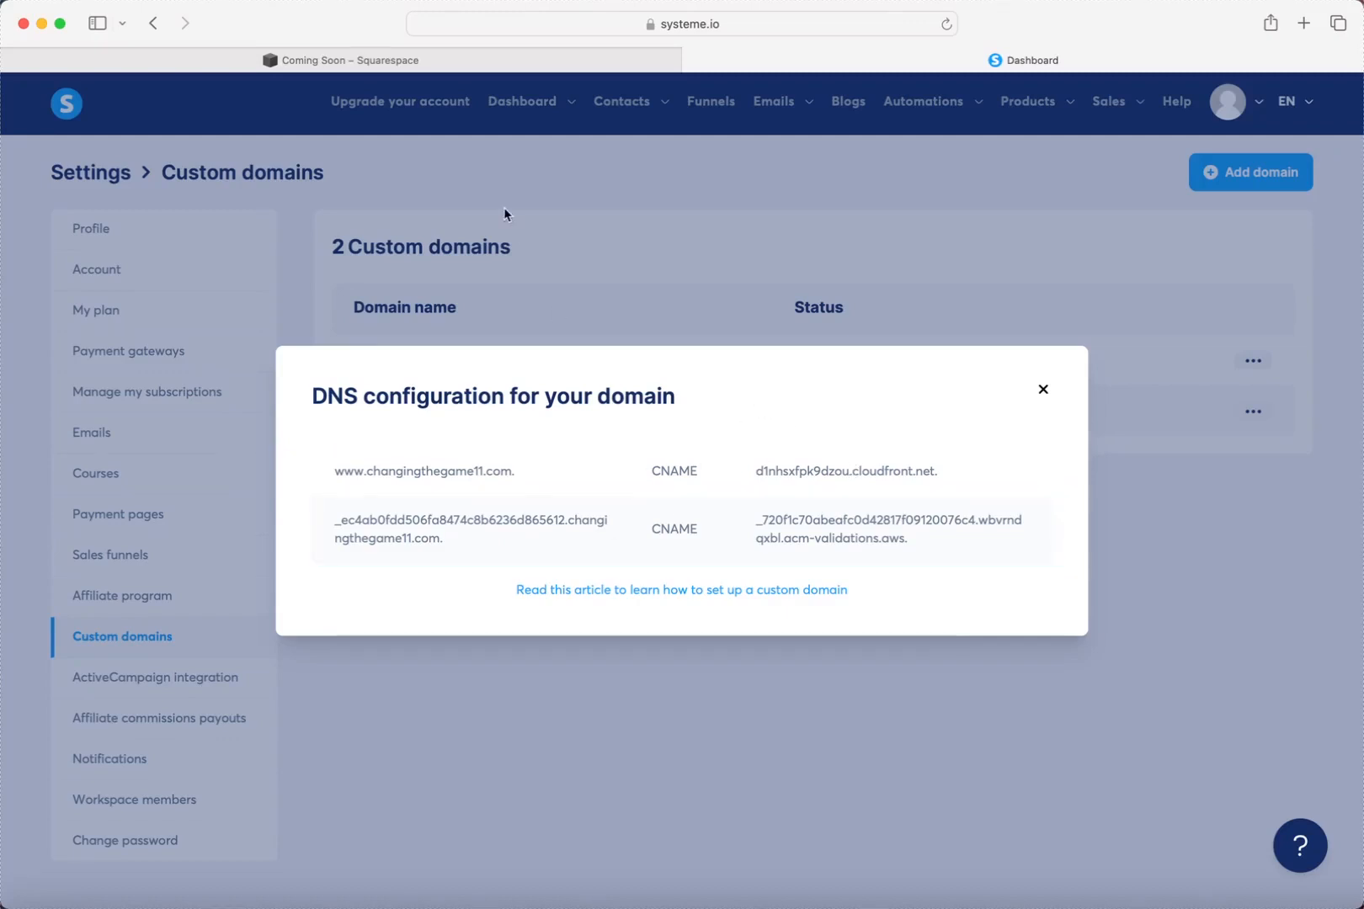
Start a custom DNS record in Squarespace with host www and type CNAME, based on the first entry of systeme.io's DNS configuration.
{"action": "left_click", "coordinate": [429, 61]}
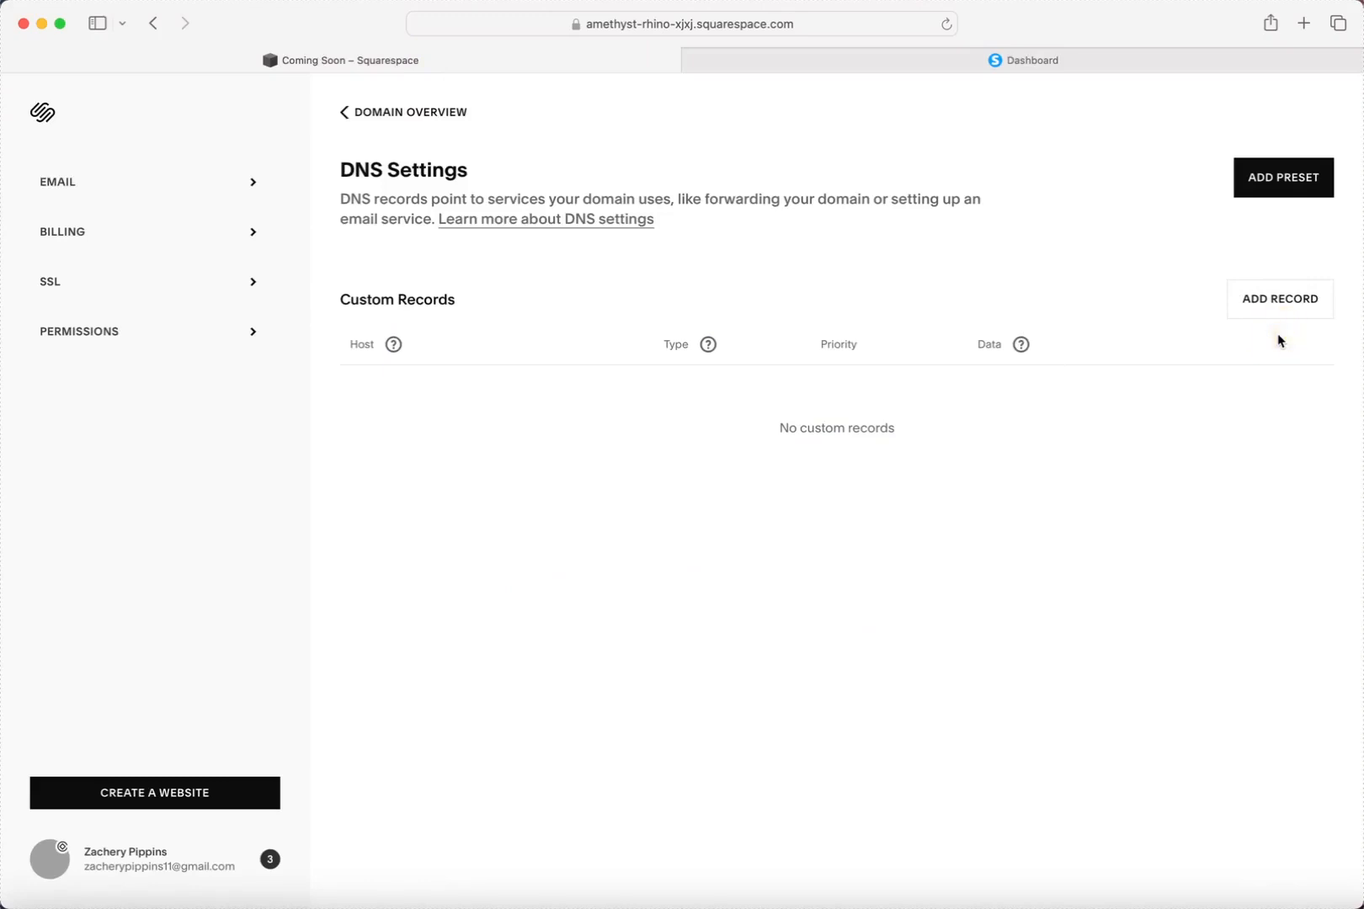
{"action": "left_click", "coordinate": [1295, 307]}
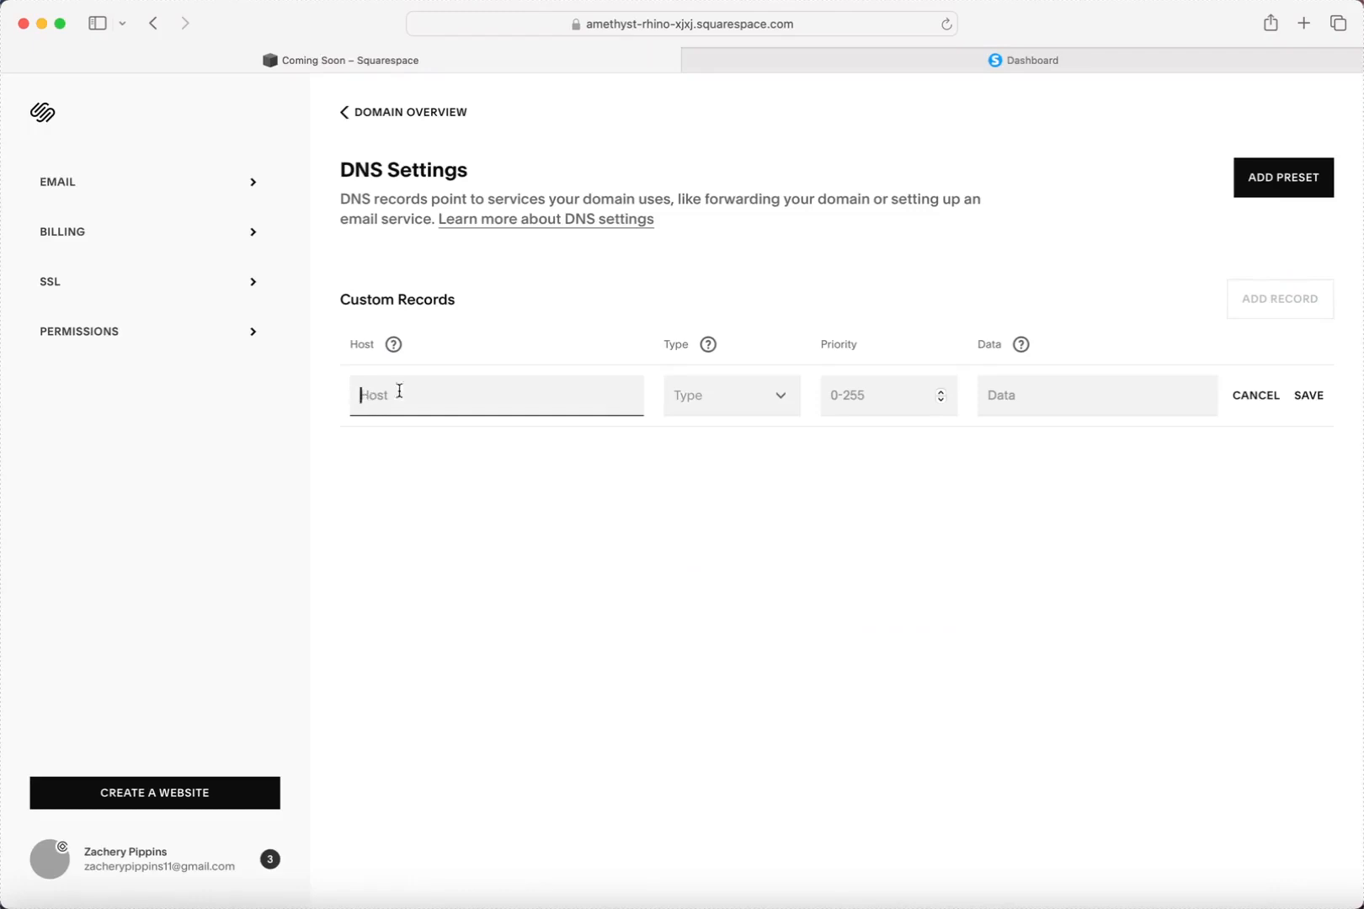
{"action": "left_click", "coordinate": [786, 66]}
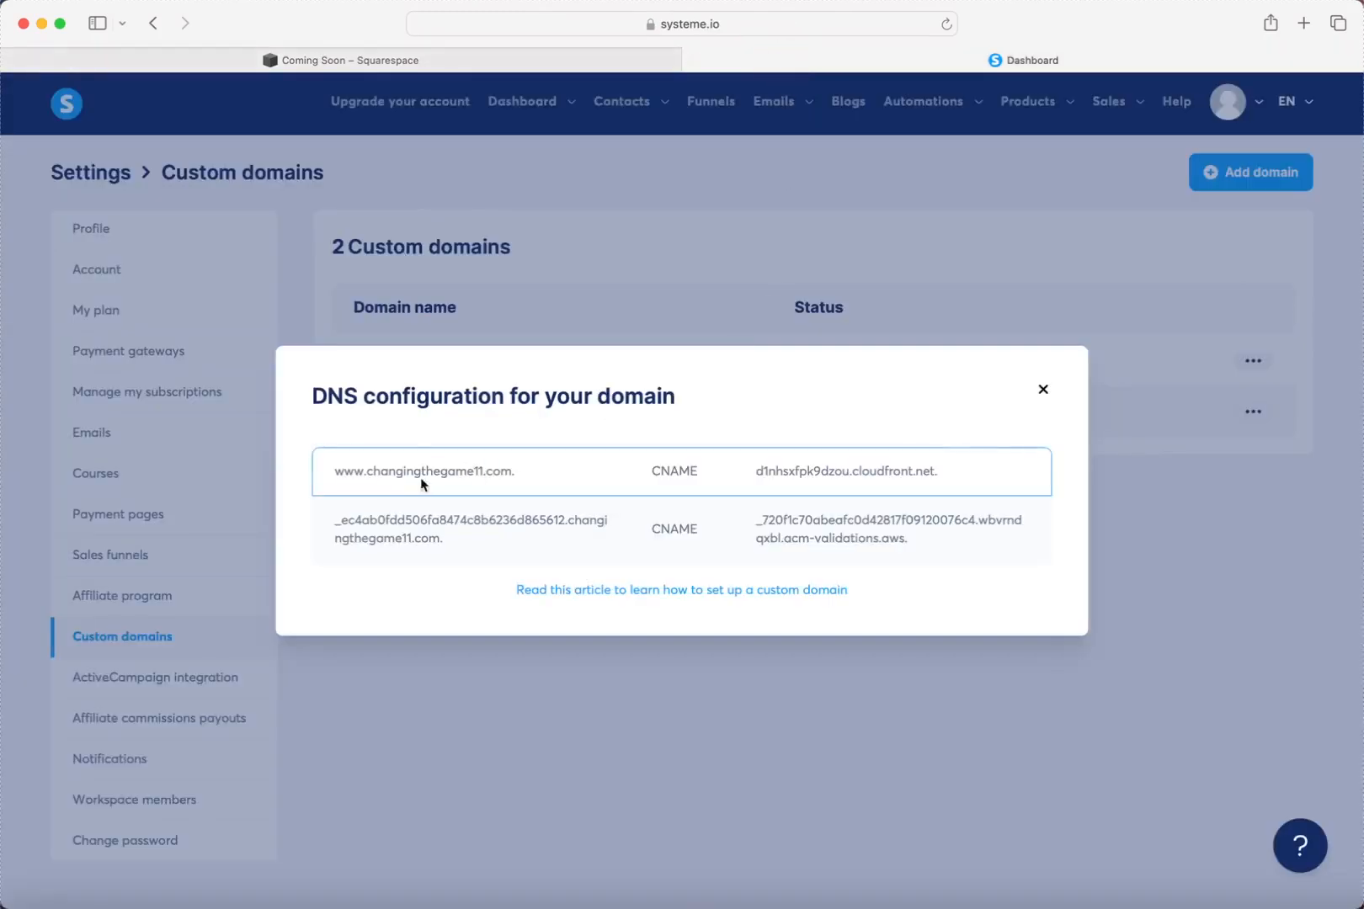
{"action": "left_click_drag", "start_coordinate": [335, 471], "coordinate": [519, 472]}
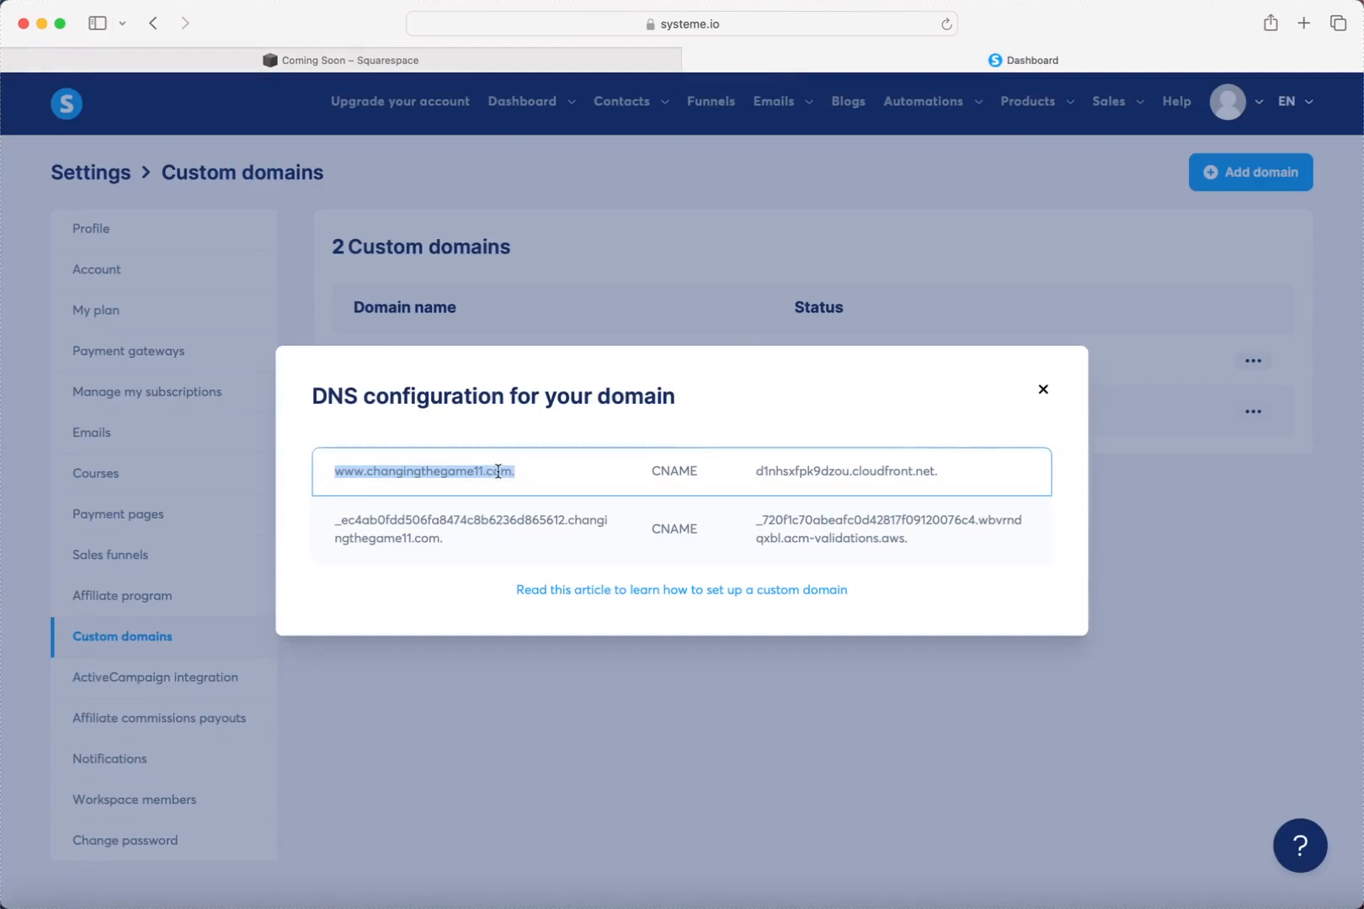
{"action": "left_click", "coordinate": [520, 67]}
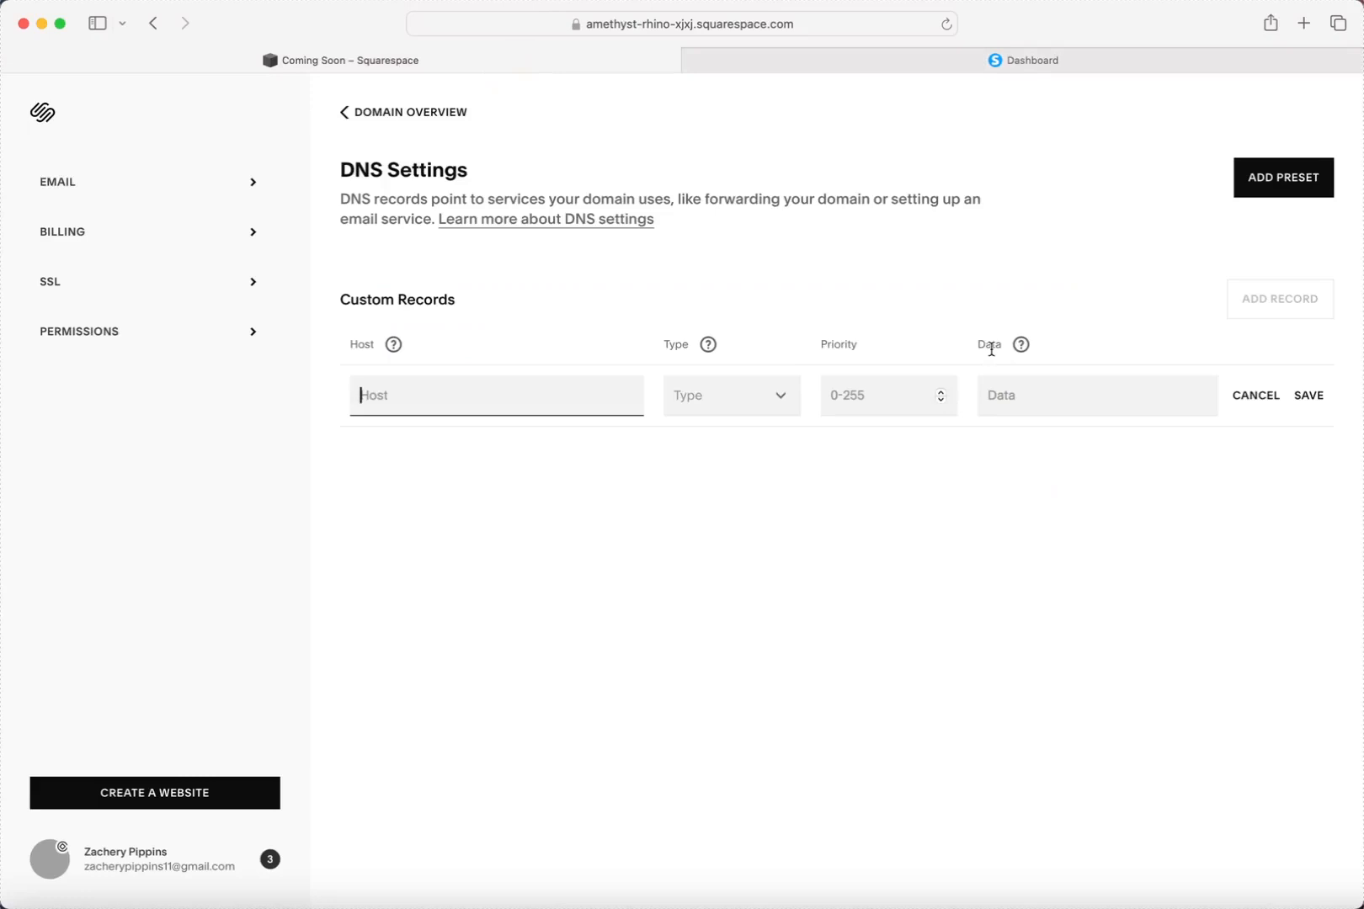
{"action": "left_click", "coordinate": [984, 60]}
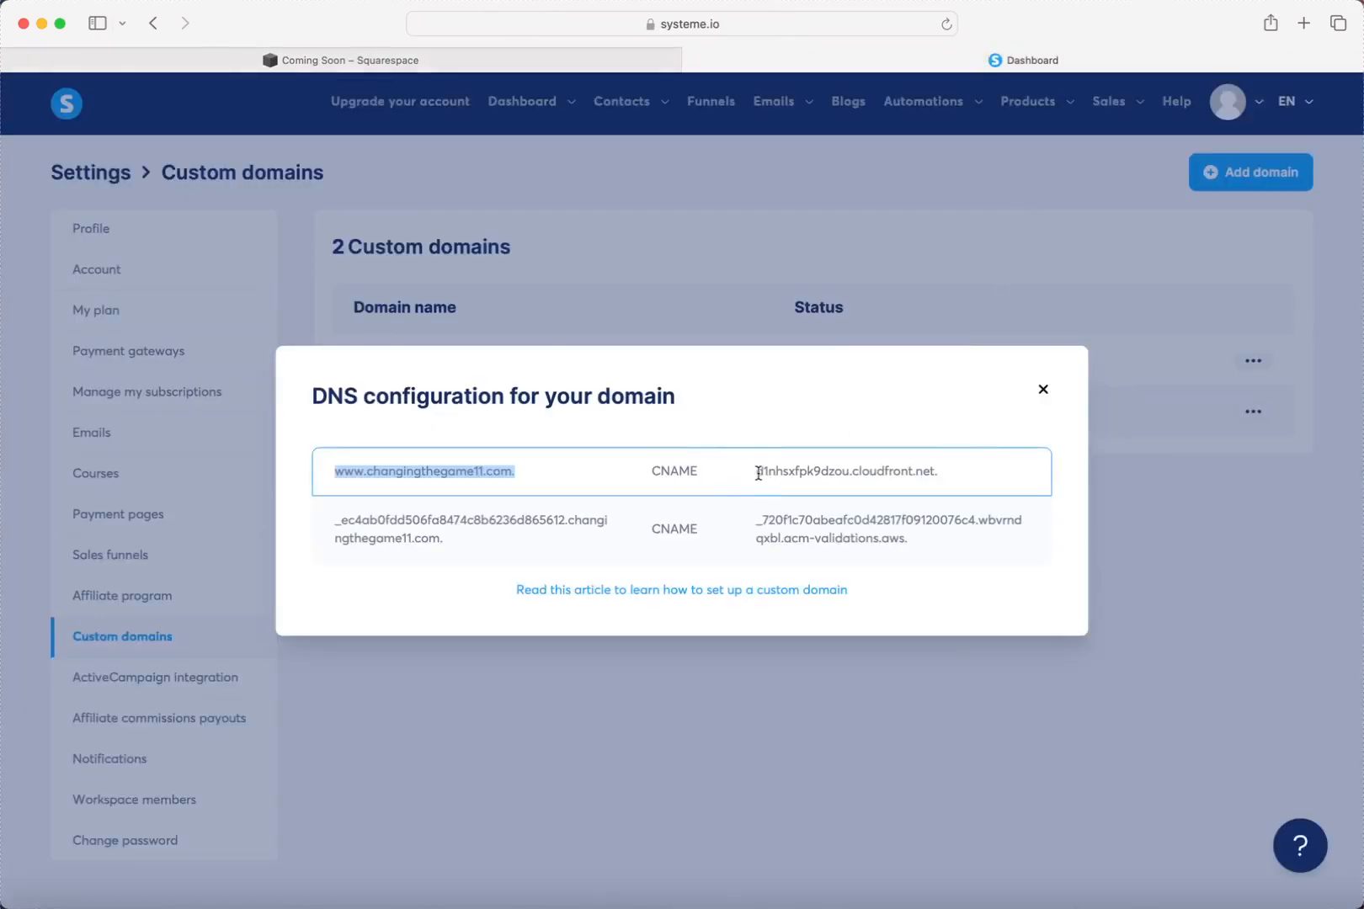
{"action": "left_click_drag", "start_coordinate": [756, 473], "coordinate": [916, 478]}
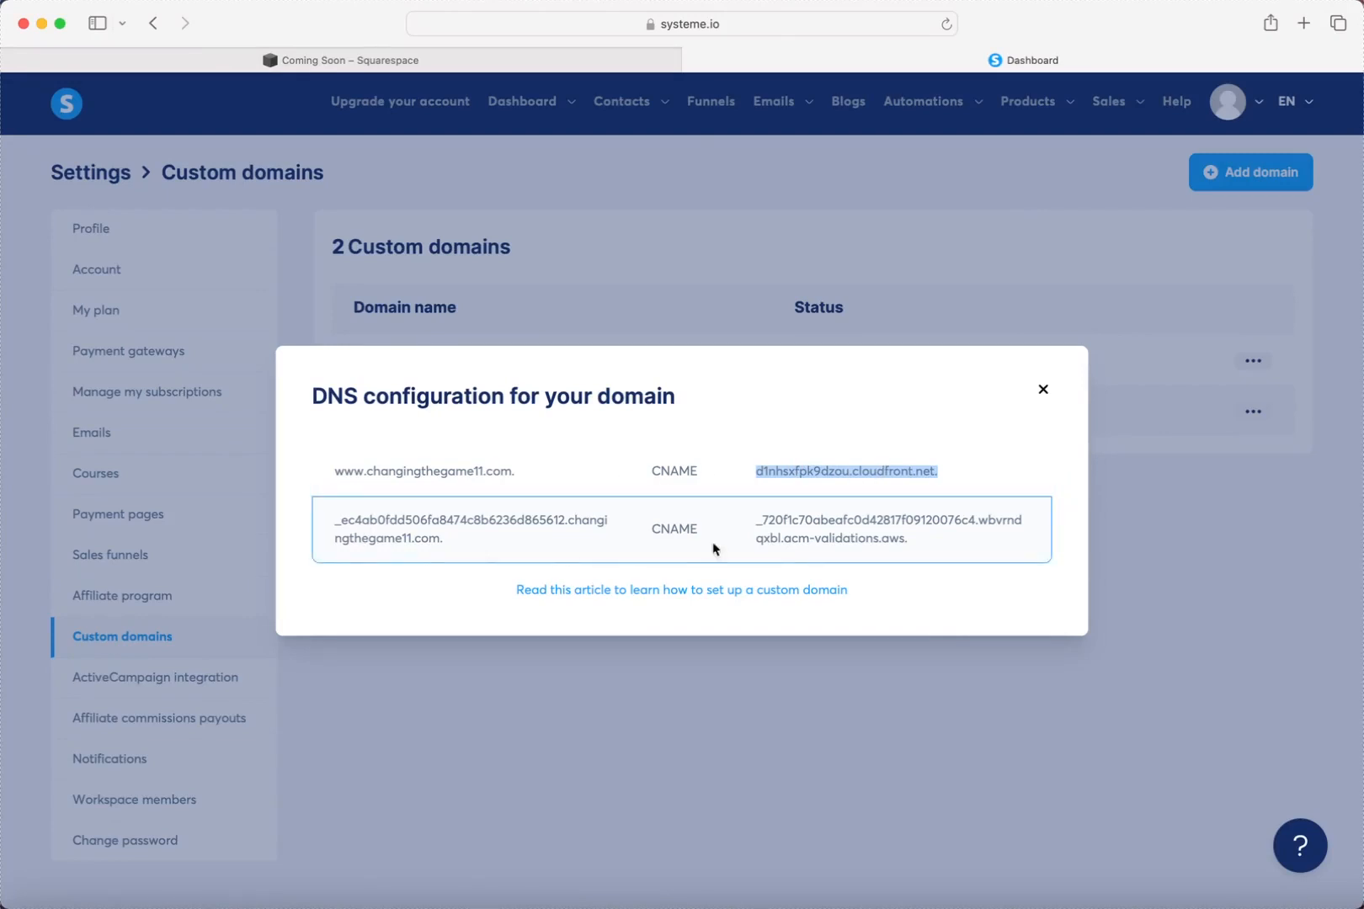
{"action": "left_click", "coordinate": [405, 64]}
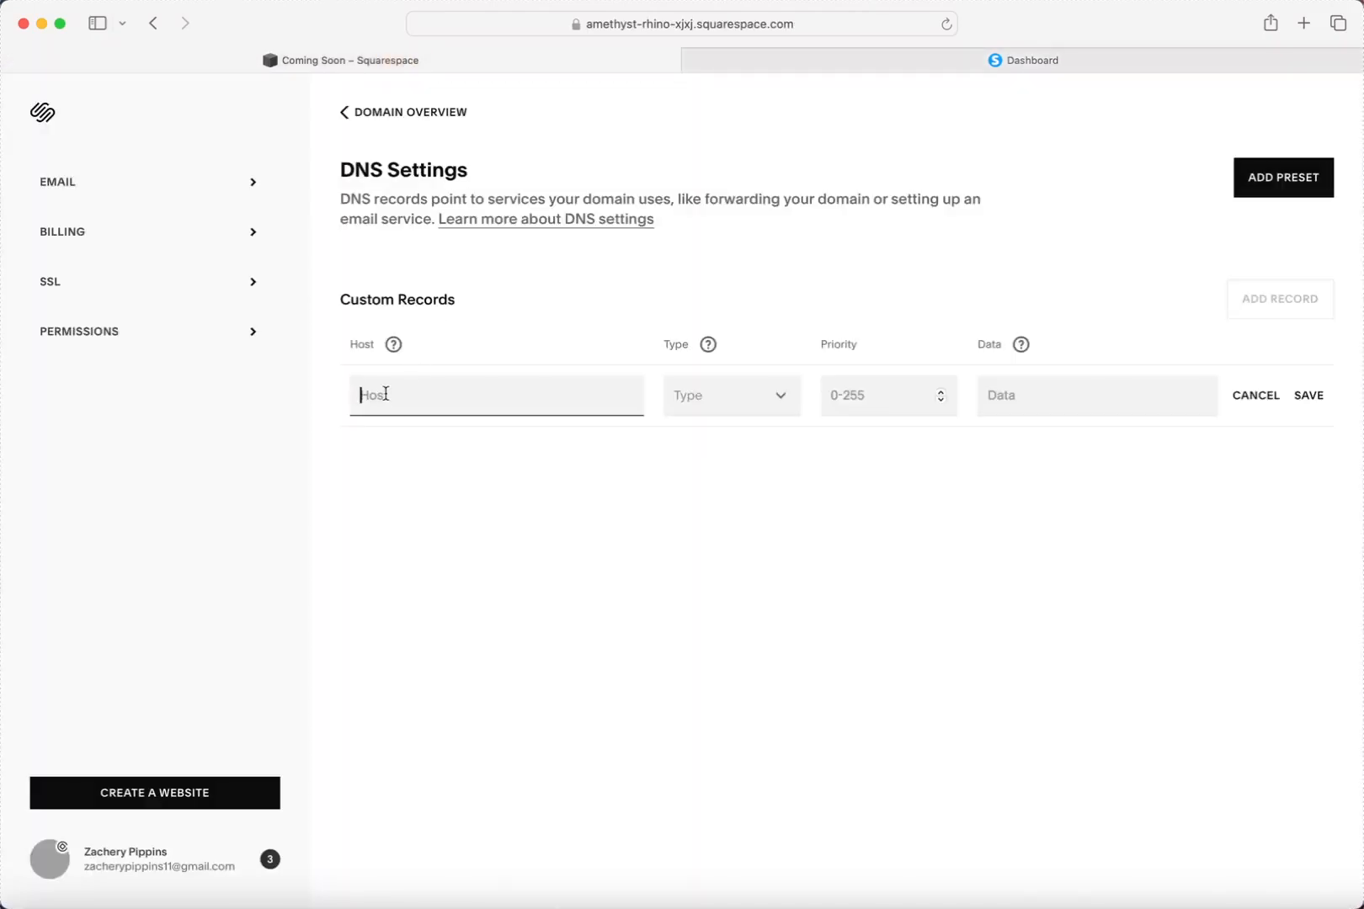
{"action": "type", "text": "www"}
{"action": "left_click", "coordinate": [772, 406]}
{"action": "left_click", "coordinate": [772, 477]}
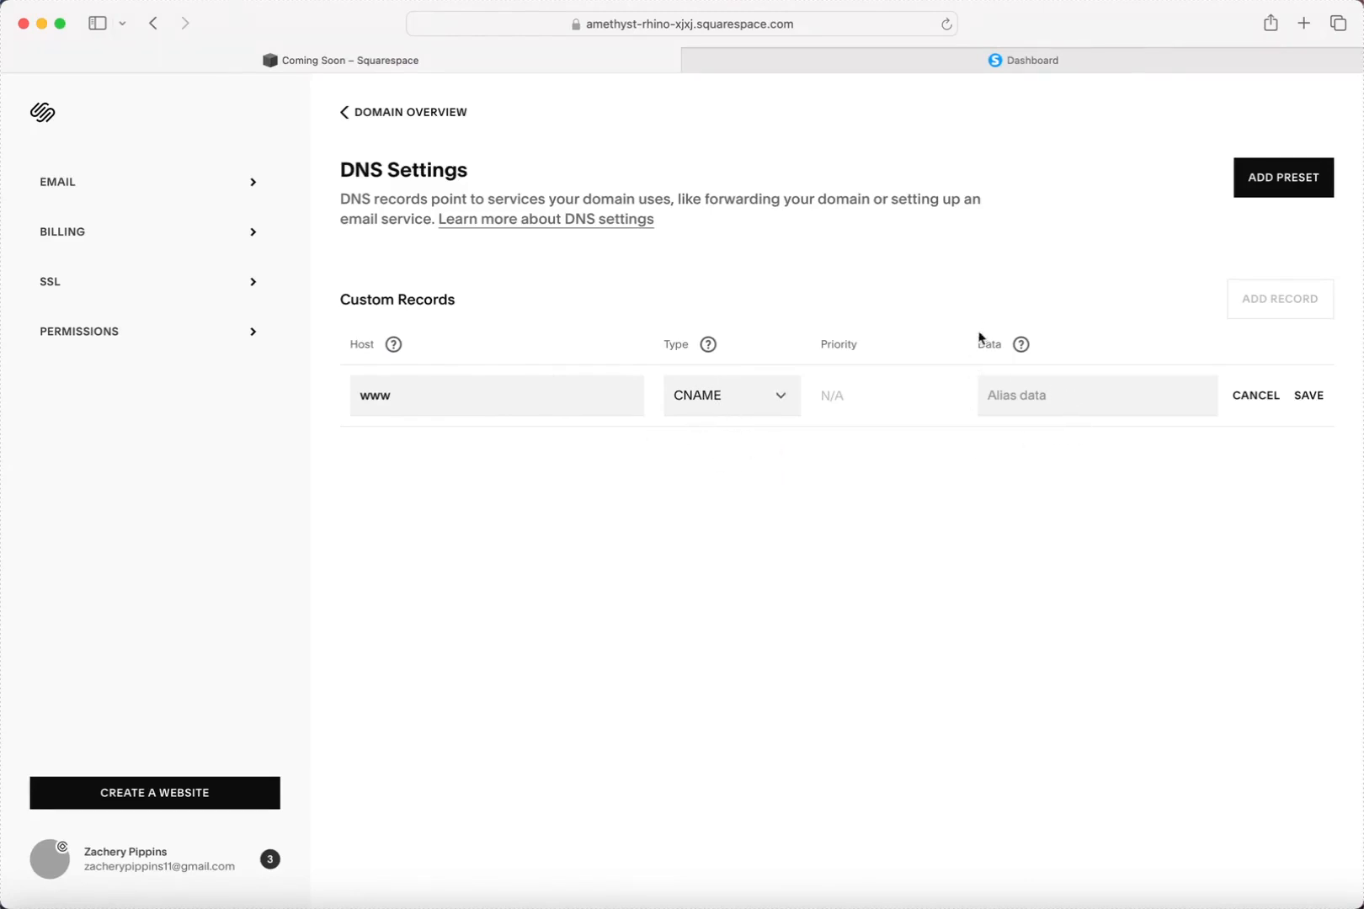
{"action": "left_click", "coordinate": [951, 62]}
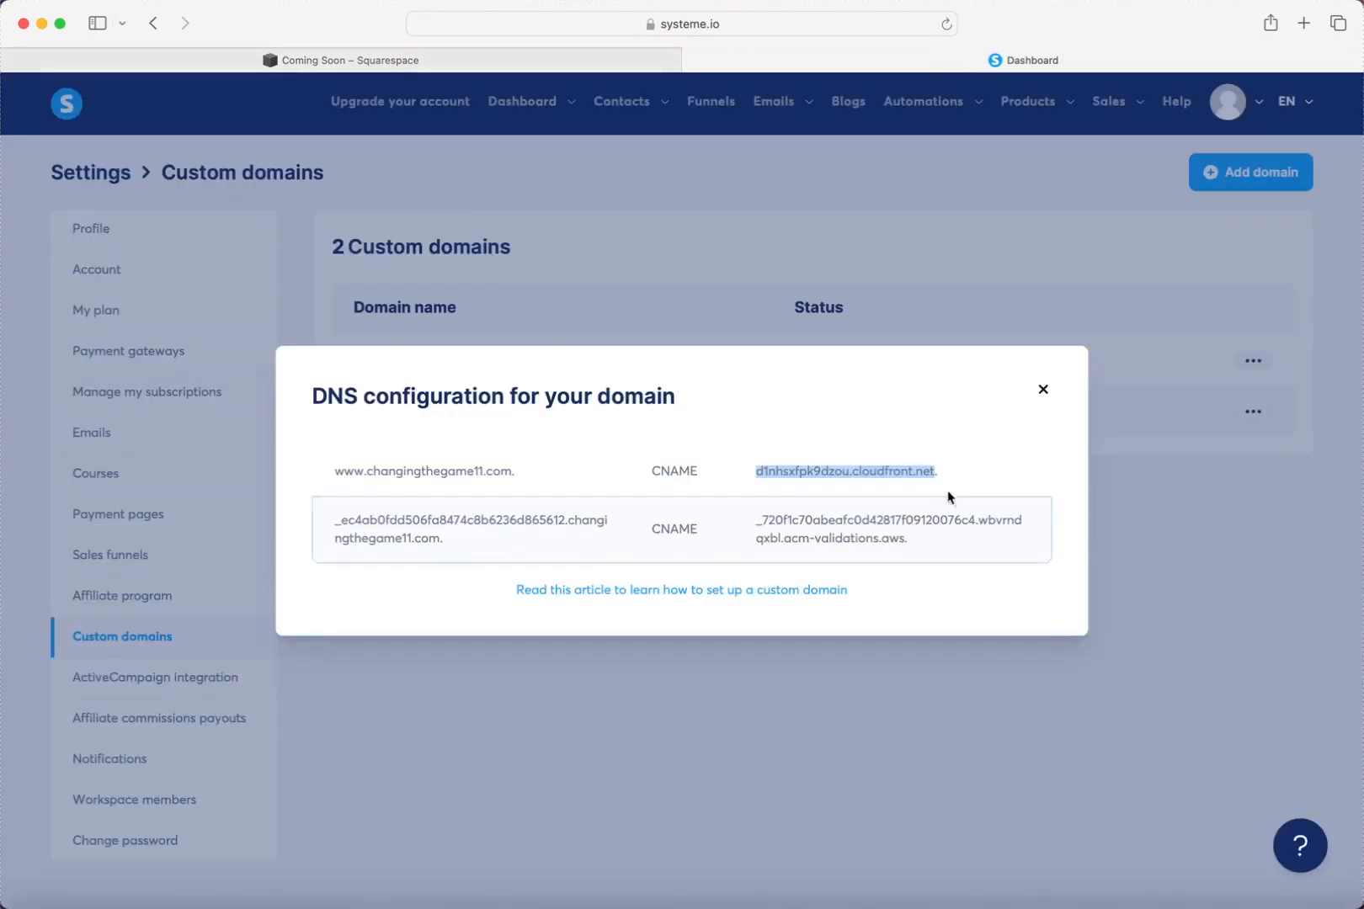
{"action": "left_click", "coordinate": [954, 479]}
{"action": "left_click", "coordinate": [952, 476]}
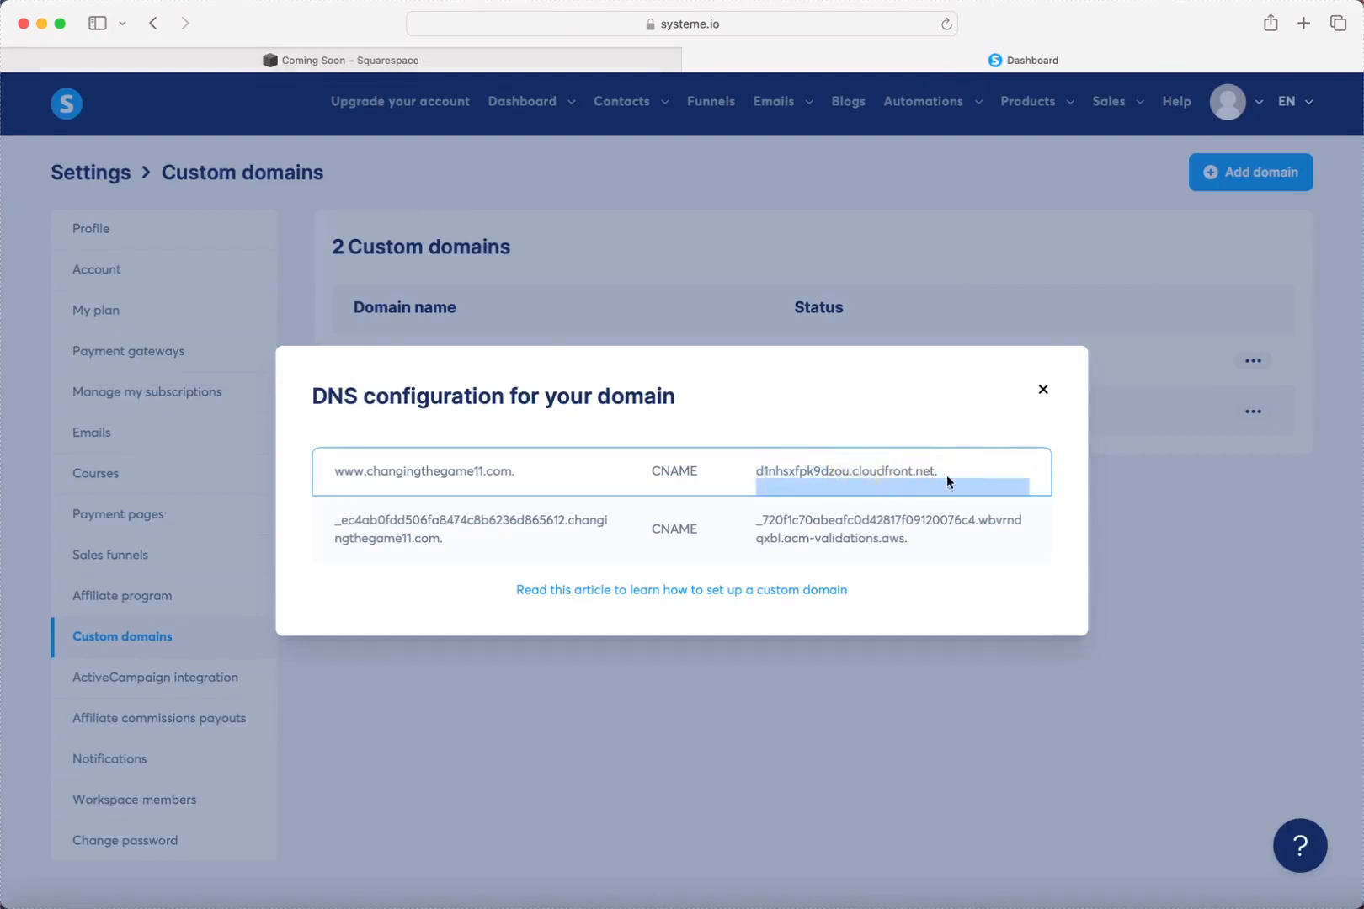
{"action": "left_click", "coordinate": [941, 473]}
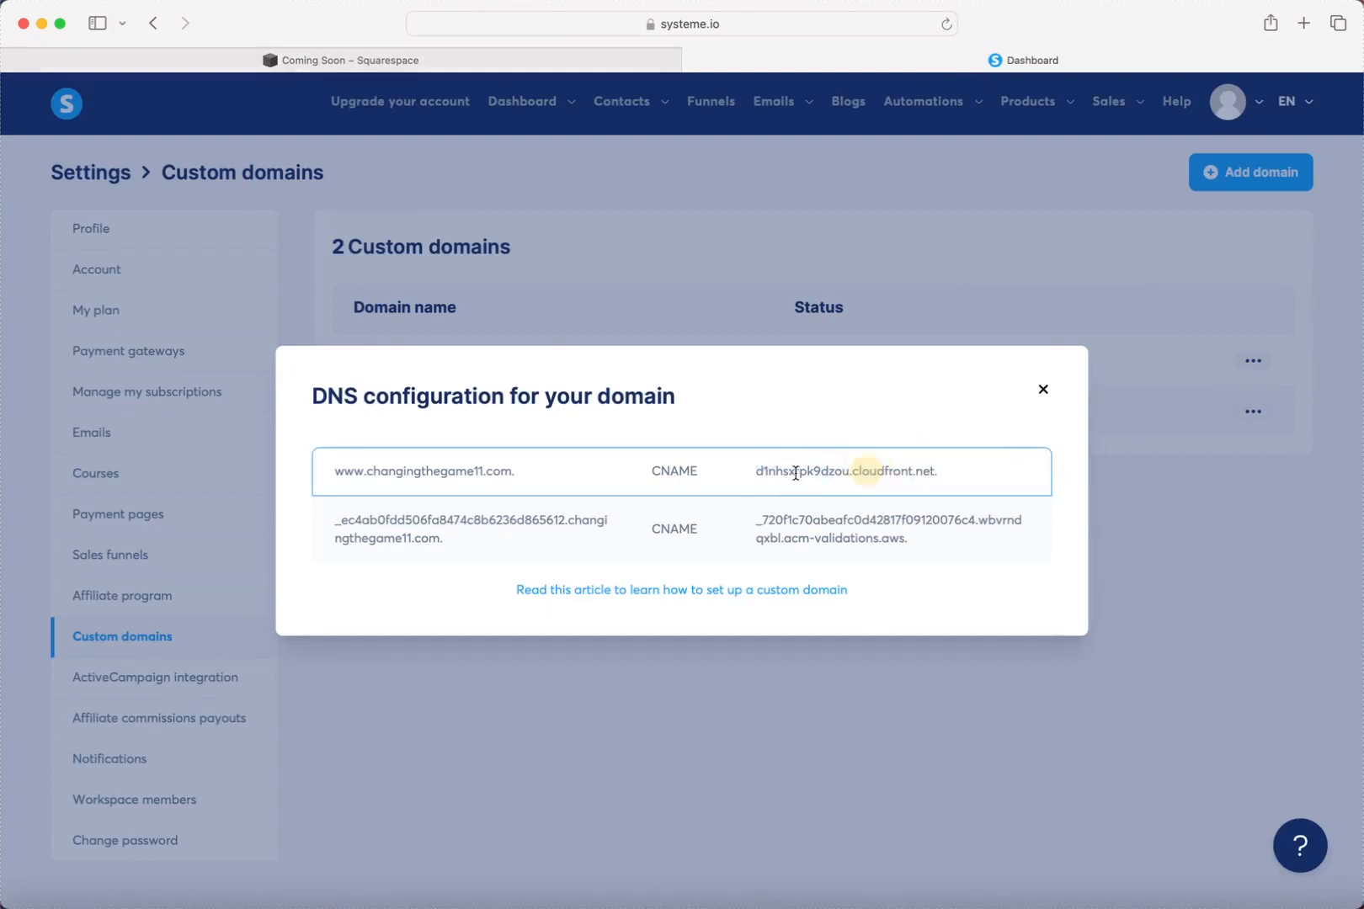
{"action": "left_click_drag", "start_coordinate": [756, 474], "coordinate": [952, 466]}
{"action": "key", "text": "super+c"}
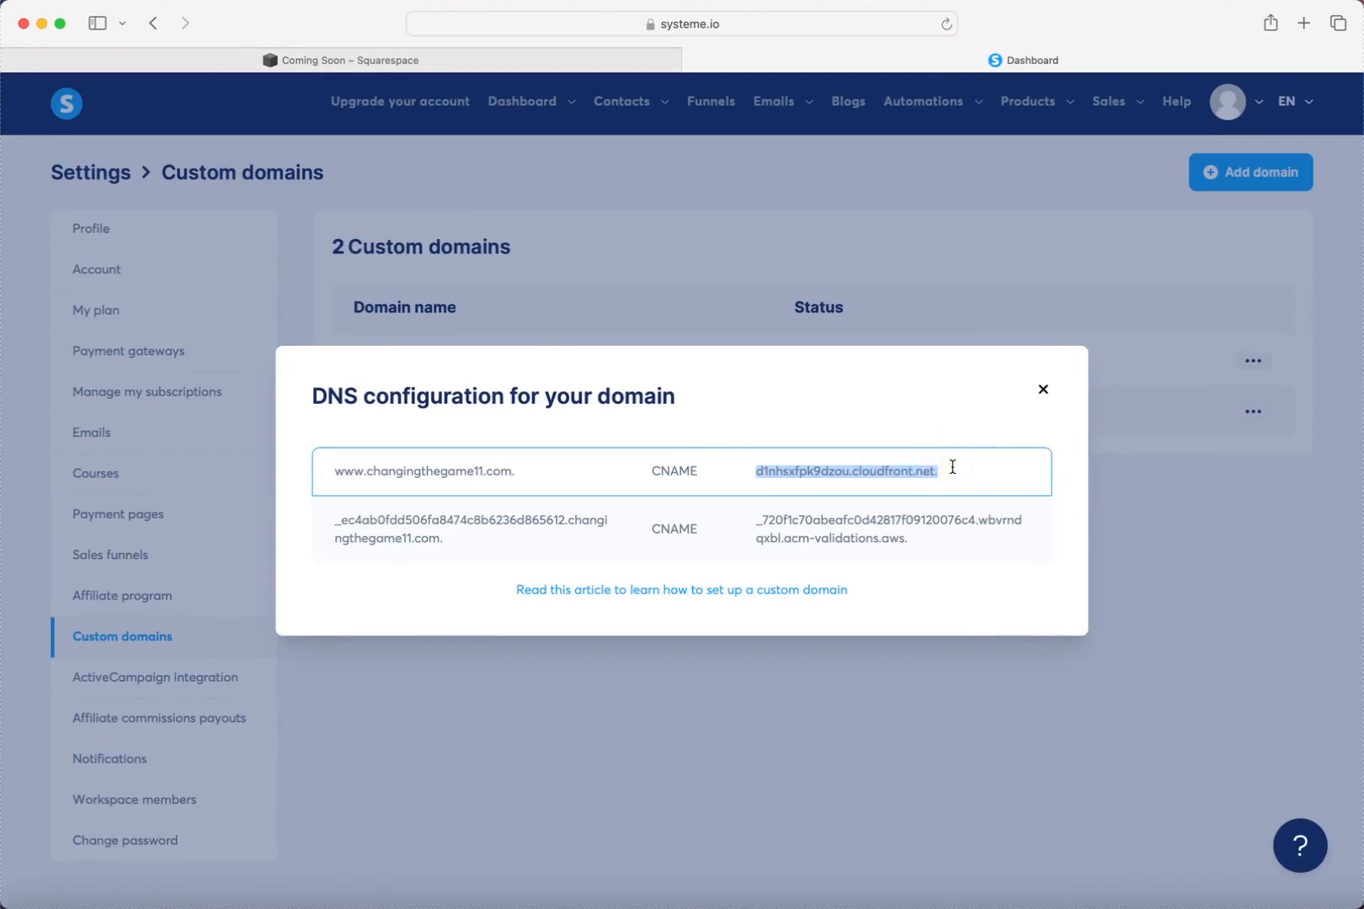
Set the www record's data in Squarespace to d1nhsxfpk9dzou.cloudfront.net. and save the record.
{"action": "left_click", "coordinate": [325, 59]}
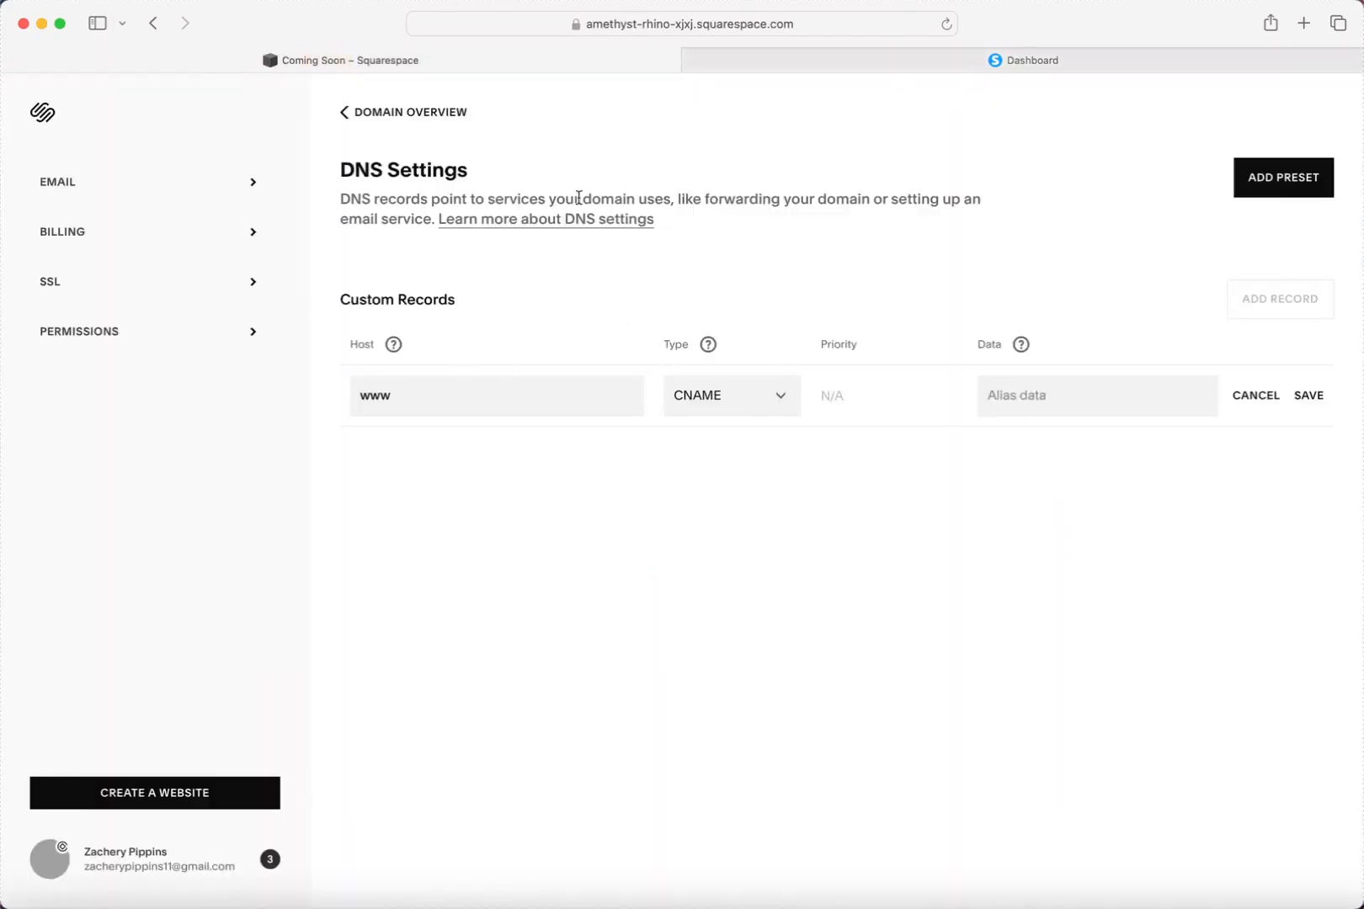
{"action": "left_click", "coordinate": [1010, 402]}
{"action": "key", "text": "super+v"}
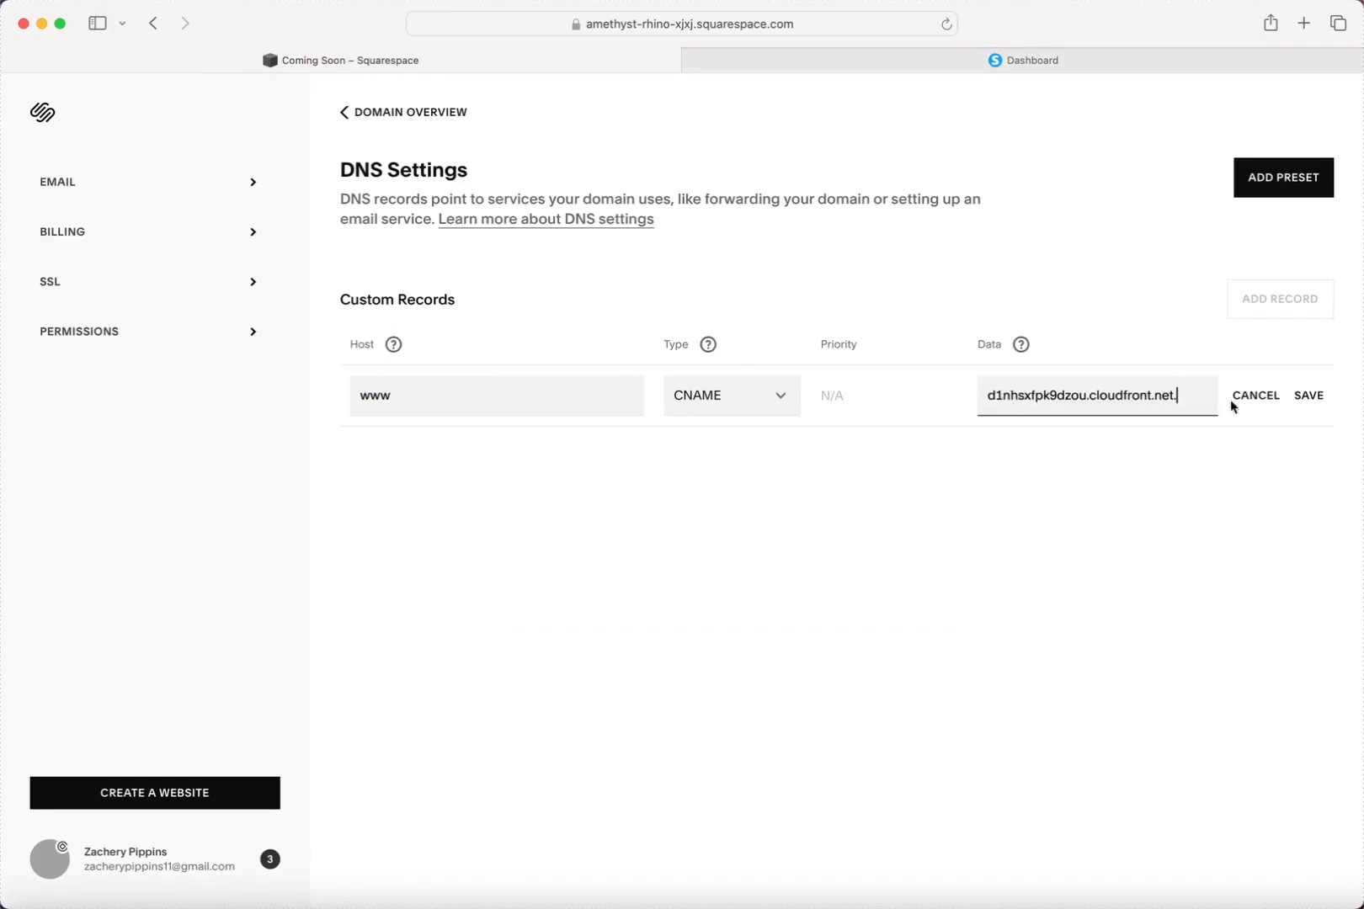
{"action": "left_click", "coordinate": [1309, 397]}
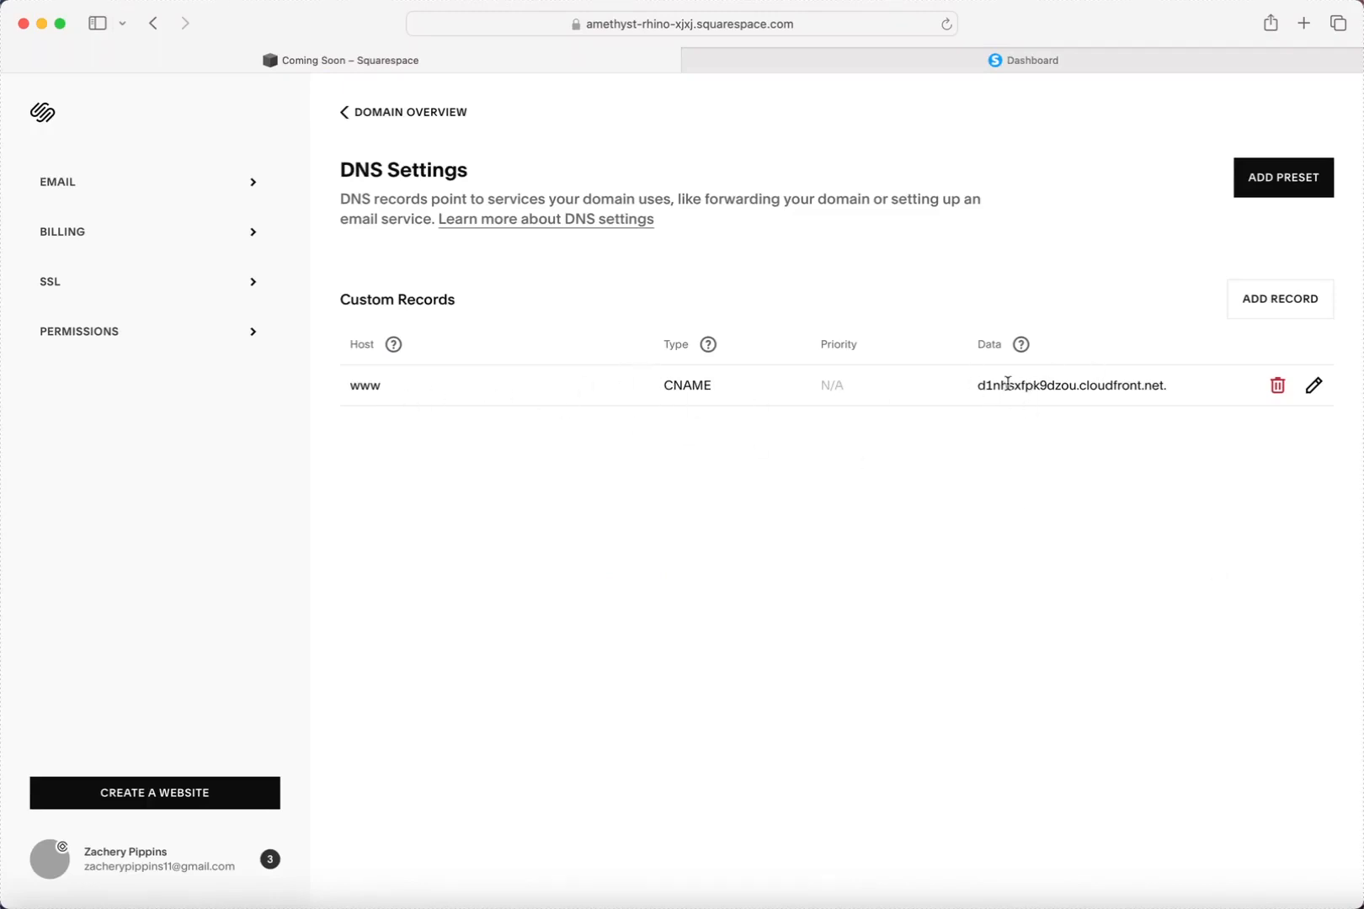
Copy the host prefix _ec4ab0fdd506fa8474c8b6236d865612, without the domain name, from the second entry of systeme.io's DNS configuration.
{"action": "left_click", "coordinate": [916, 57]}
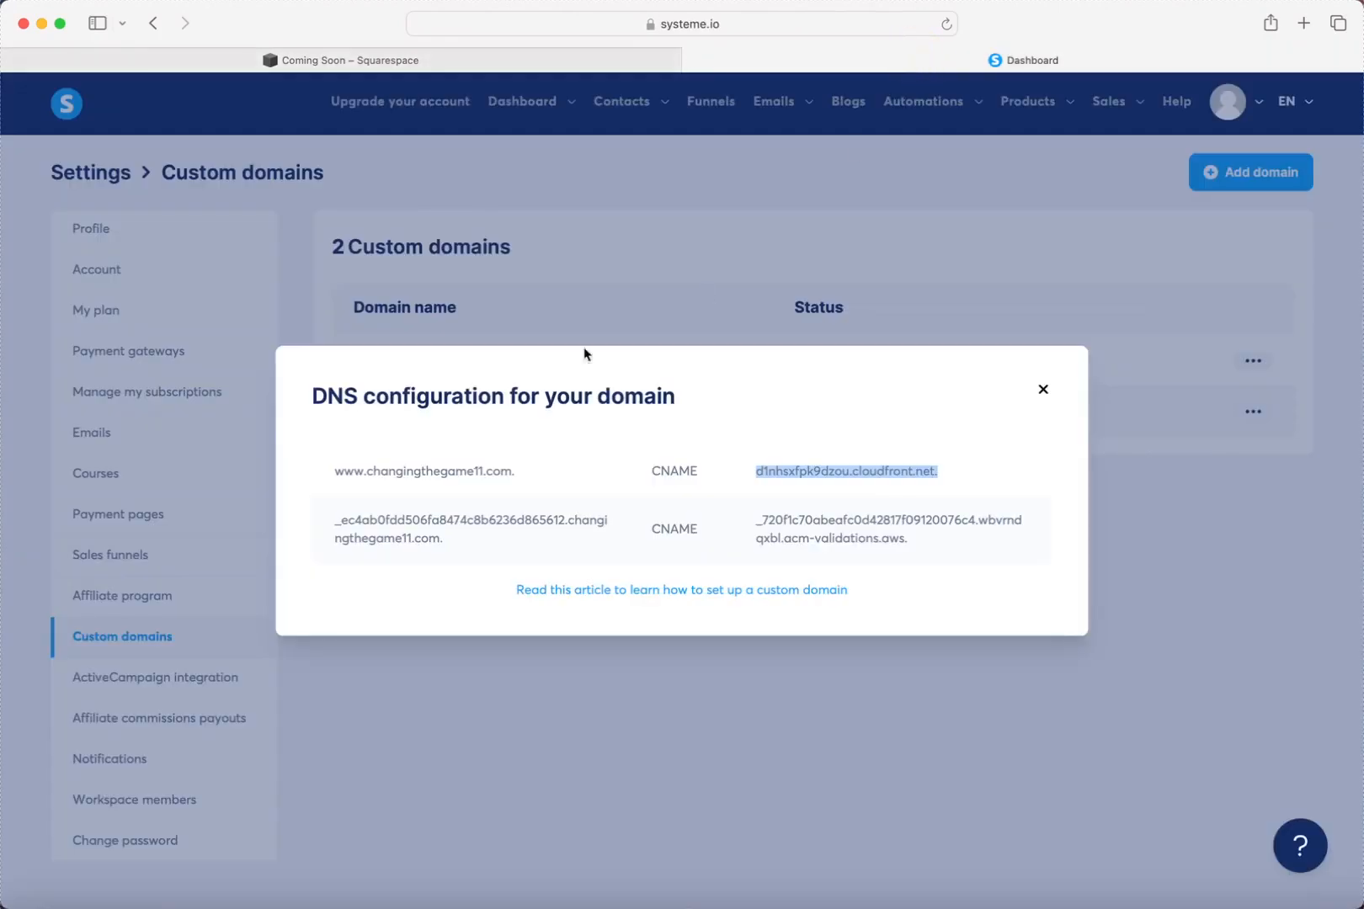
{"action": "left_click", "coordinate": [407, 472]}
{"action": "left_click", "coordinate": [674, 463]}
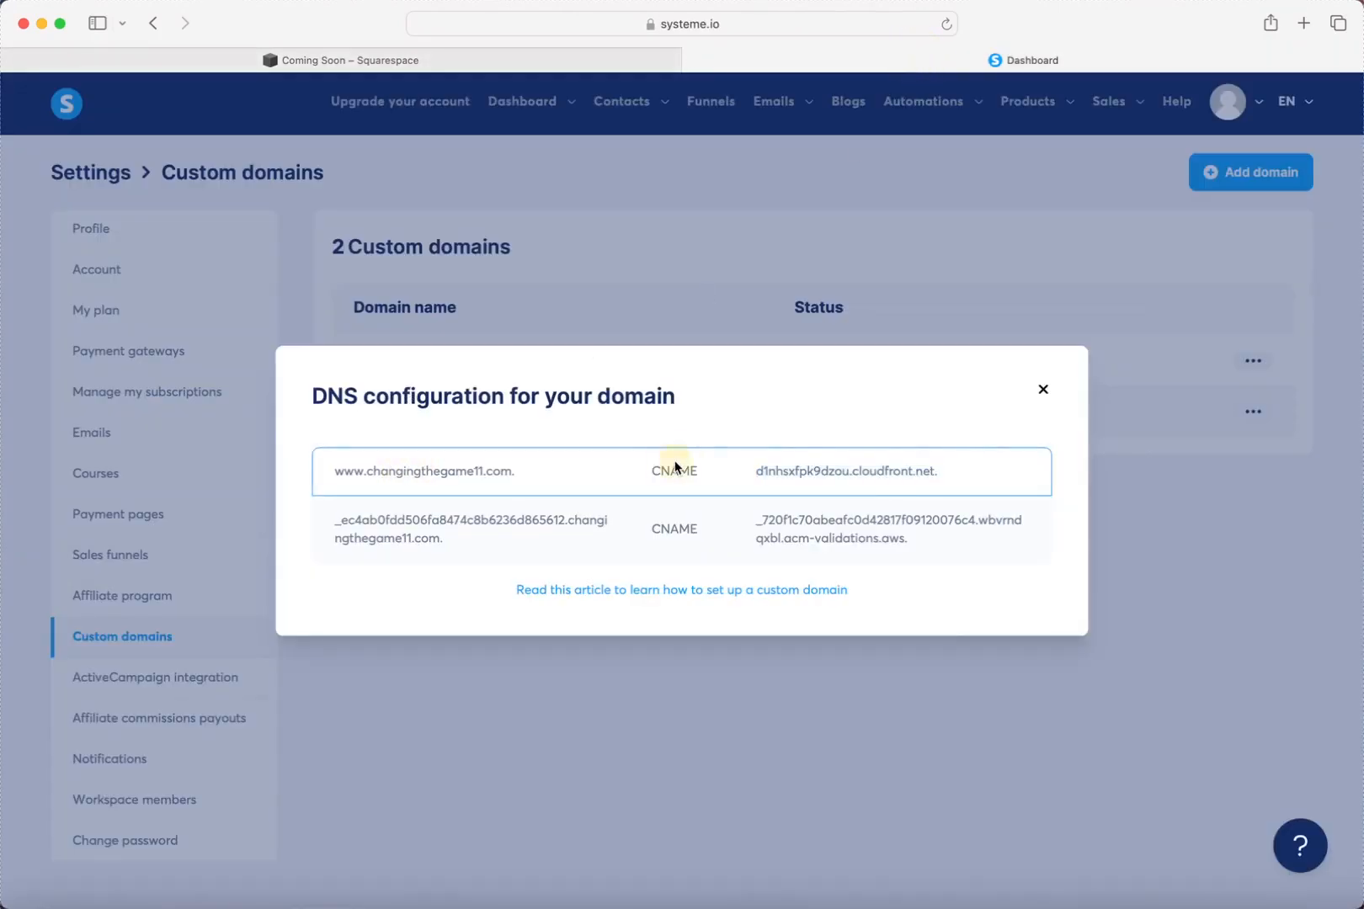
{"action": "left_click", "coordinate": [860, 466]}
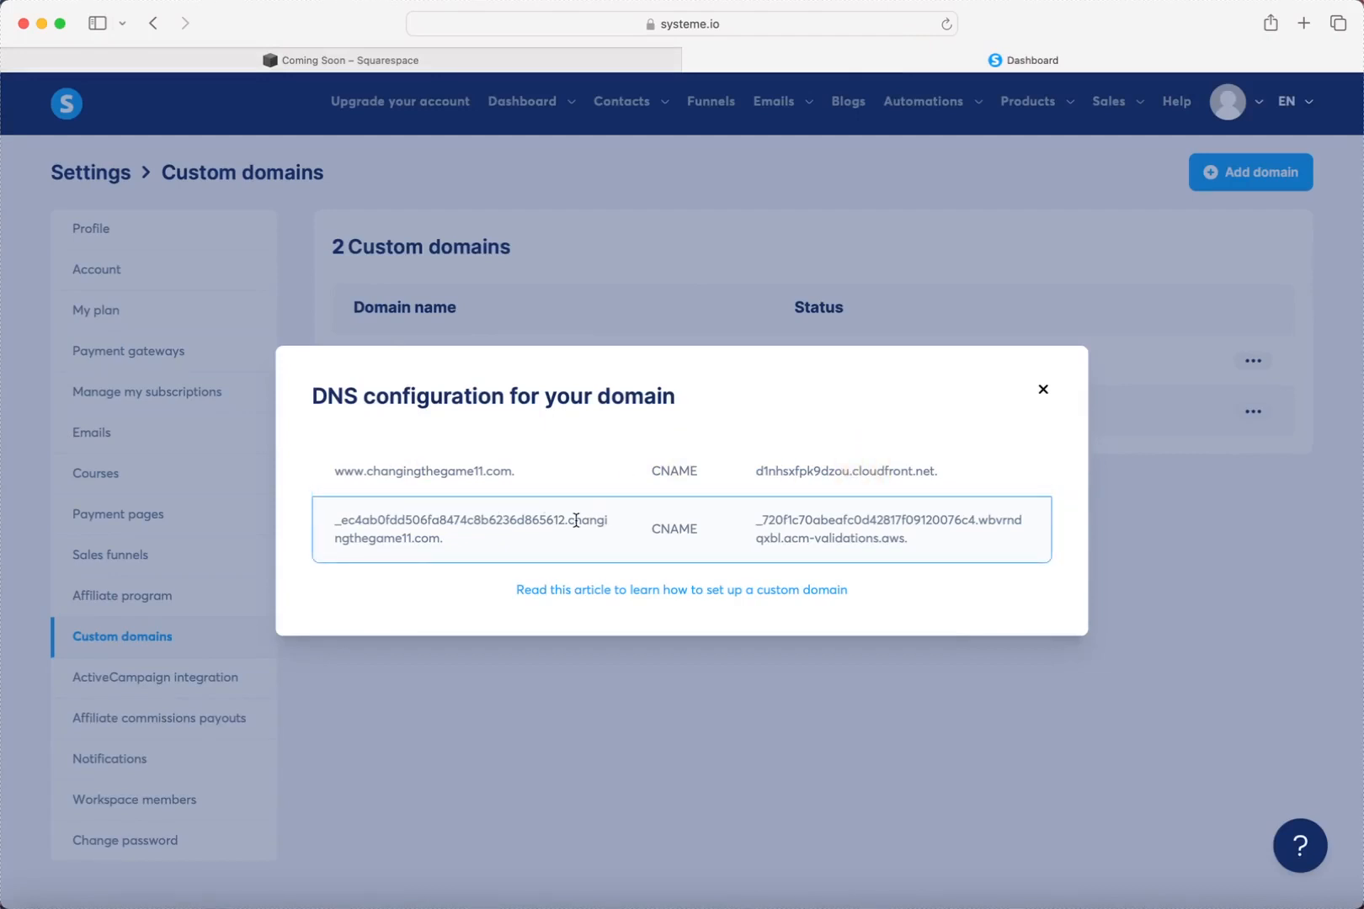
{"action": "left_click_drag", "start_coordinate": [563, 517], "coordinate": [321, 519]}
{"action": "key", "text": "super+c"}
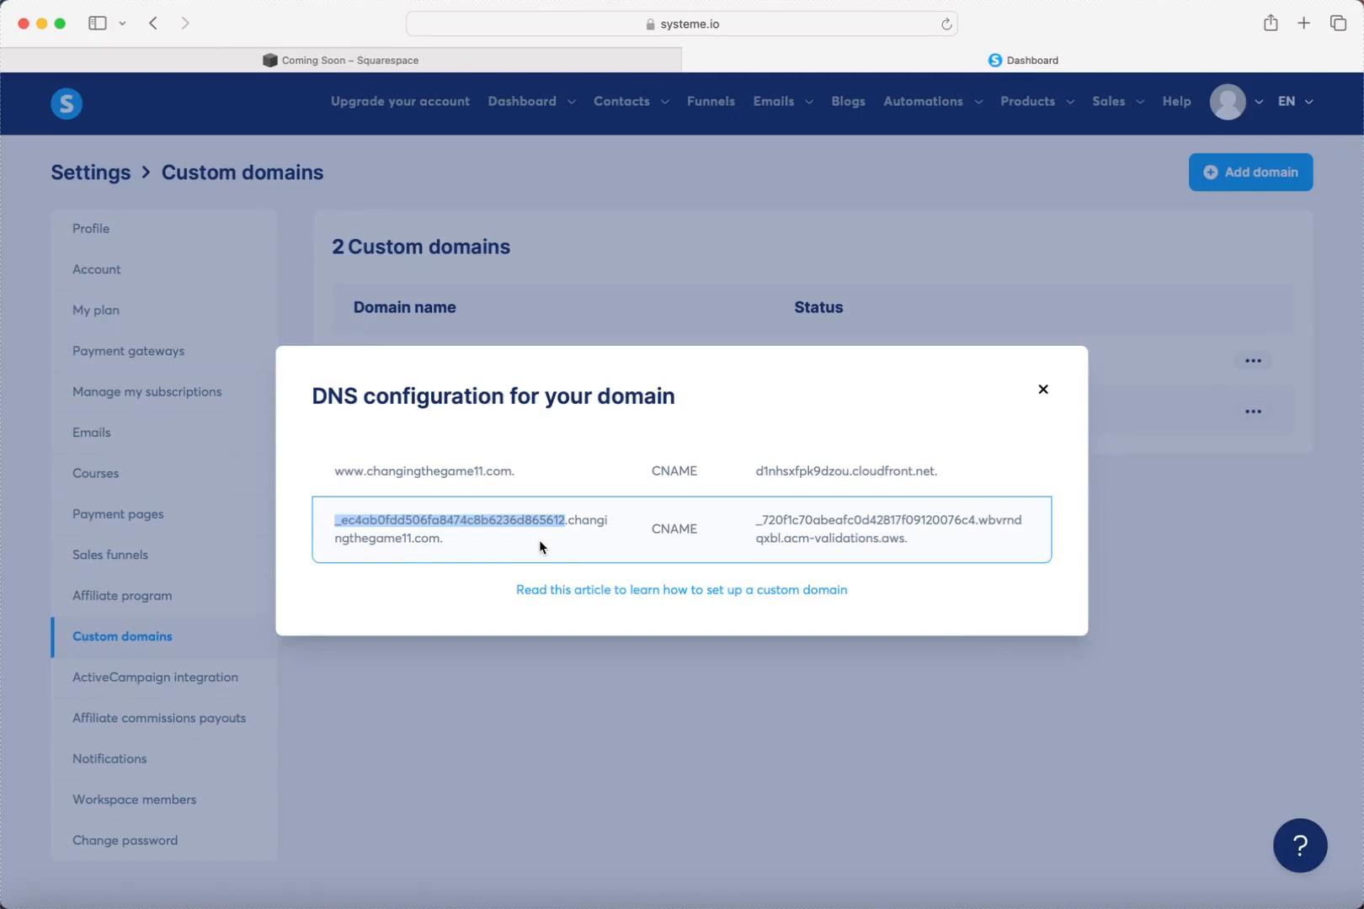
Start a second custom DNS record in Squarespace with the copied host _ec4ab0fdd506fa8474c8b6236d865612.
{"action": "left_click", "coordinate": [441, 68]}
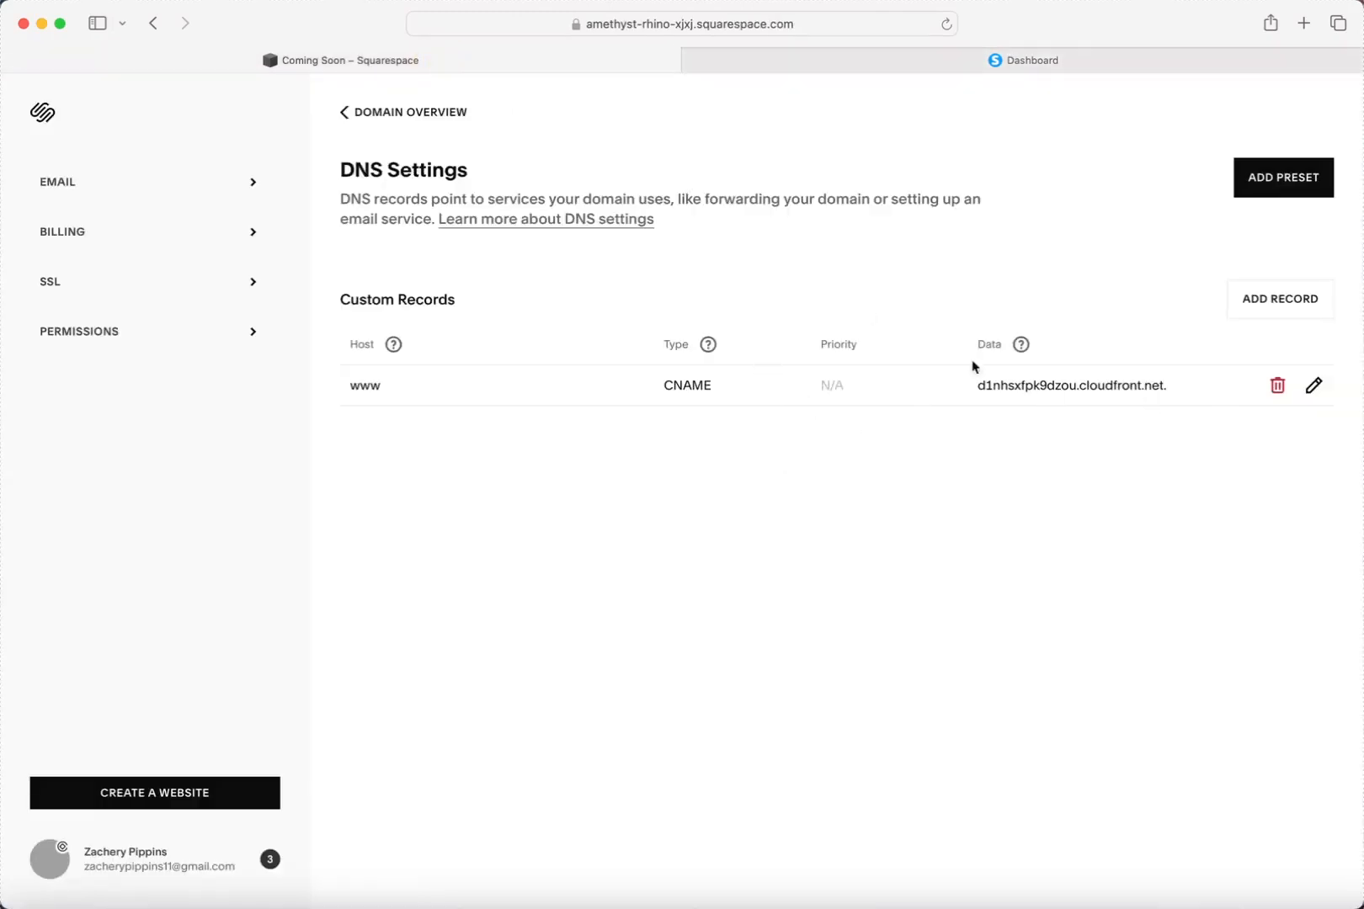
{"action": "left_click", "coordinate": [1249, 305]}
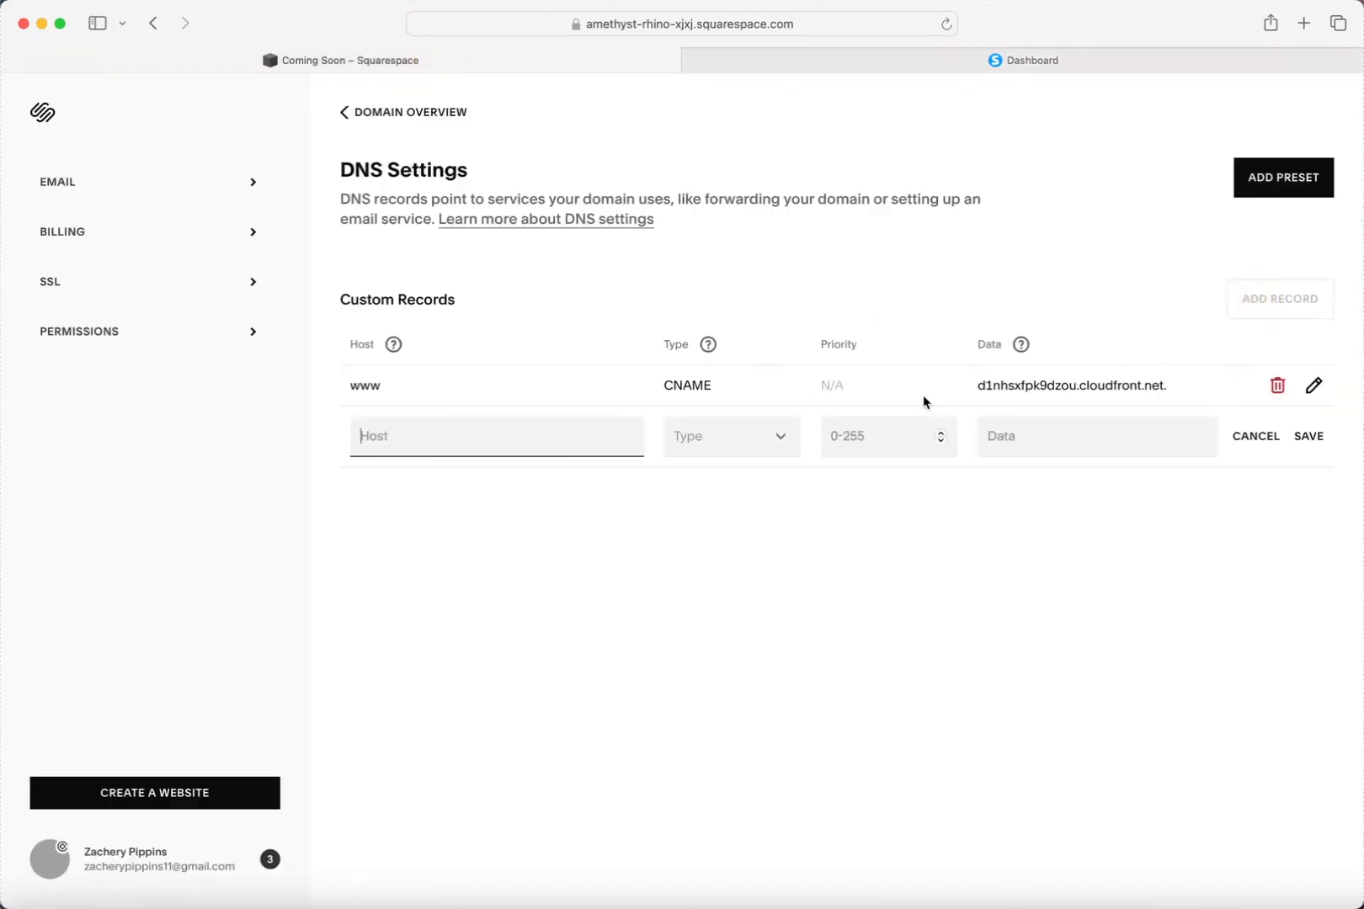
{"action": "left_click", "coordinate": [397, 430]}
{"action": "key", "text": "super+v"}
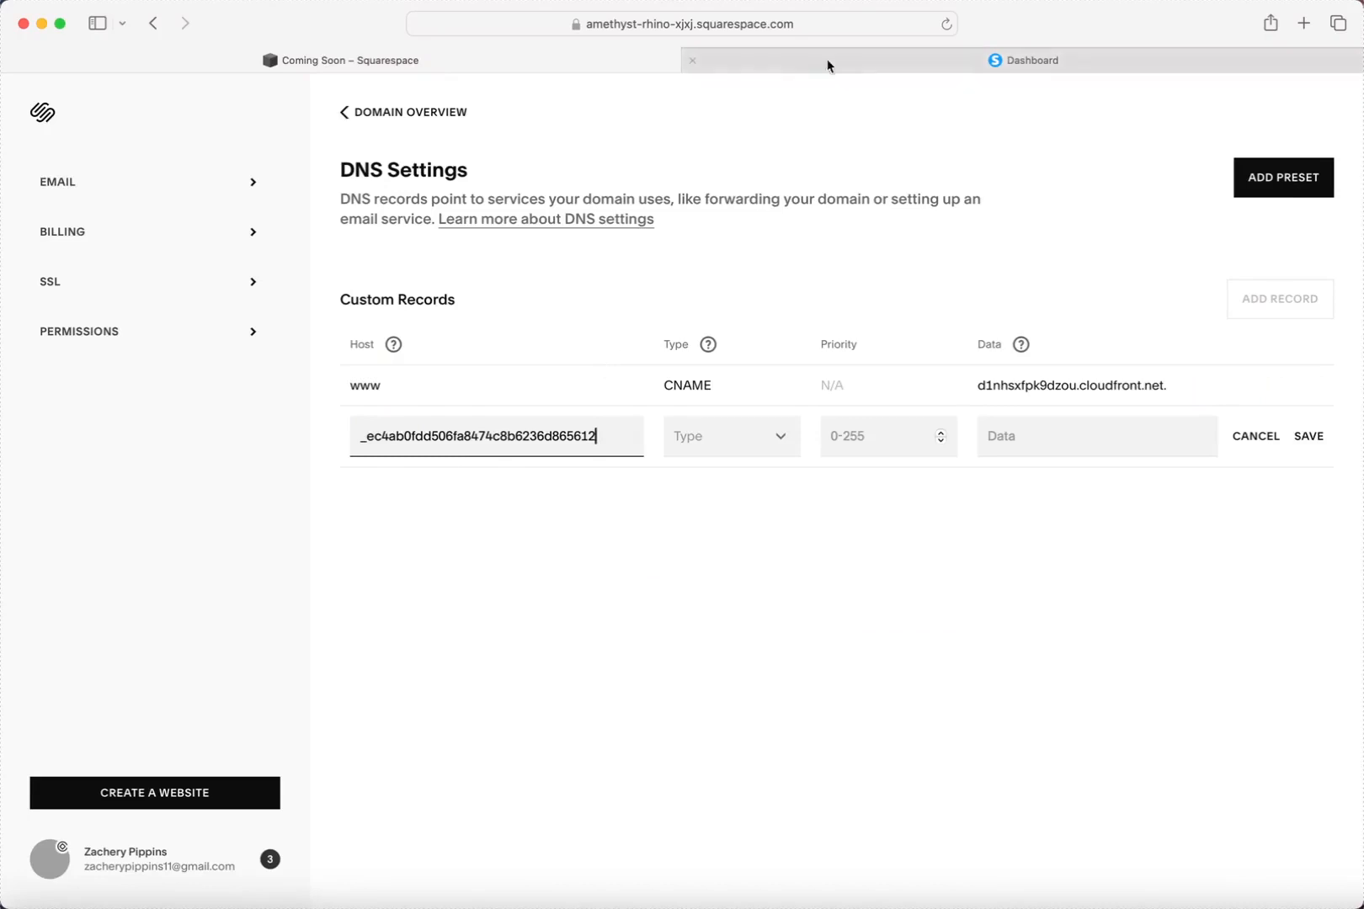
Complete the Squarespace record with type CNAME and systeme.io's second target, _720f1c70abeafc0d42817f09120076c4.wbvrndqxbl.acm-validations.aws., as data, and save it.
{"action": "left_click", "coordinate": [852, 64]}
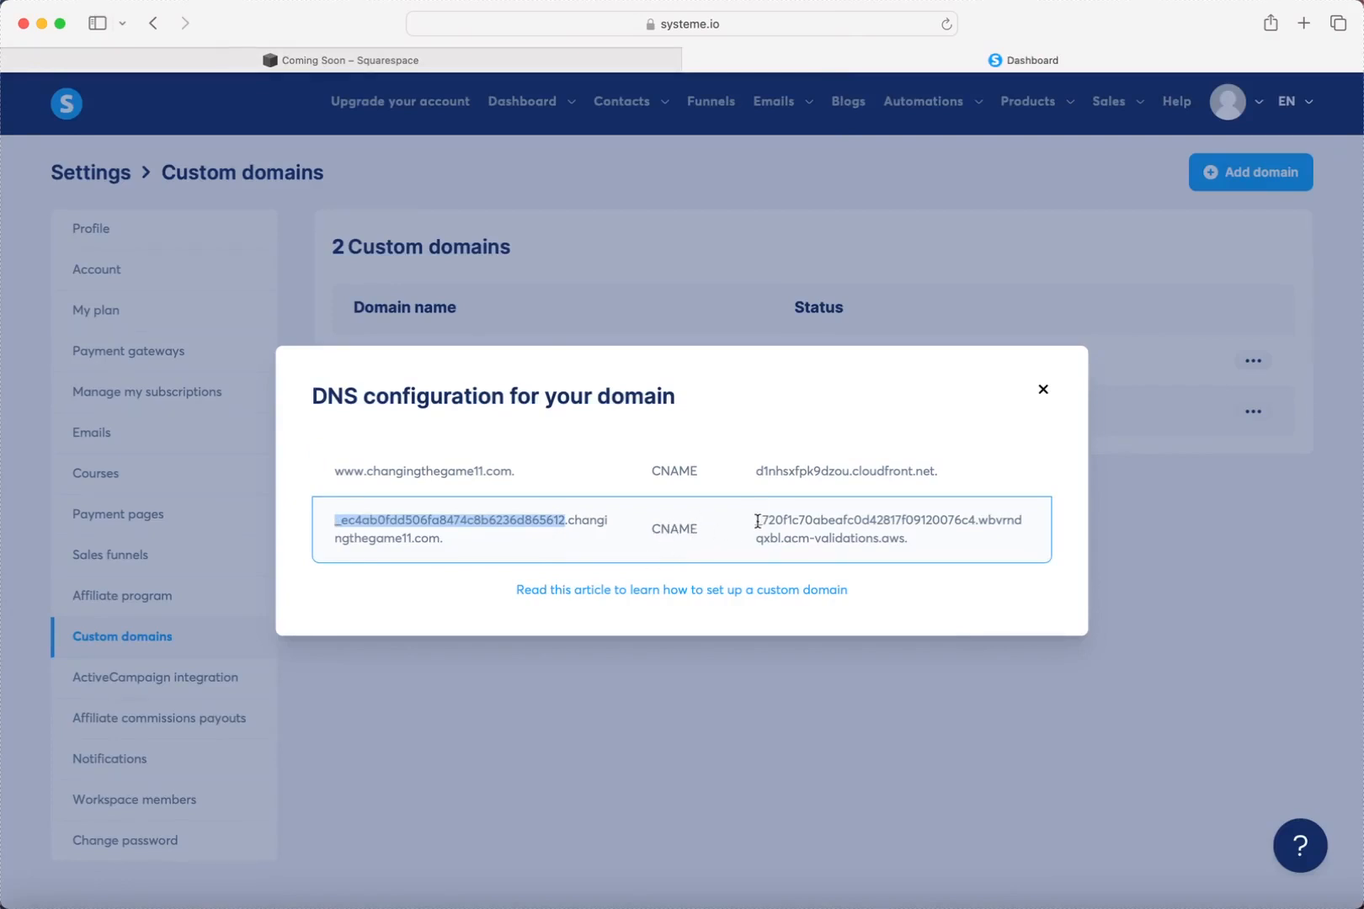
{"action": "left_click_drag", "start_coordinate": [756, 521], "coordinate": [915, 544]}
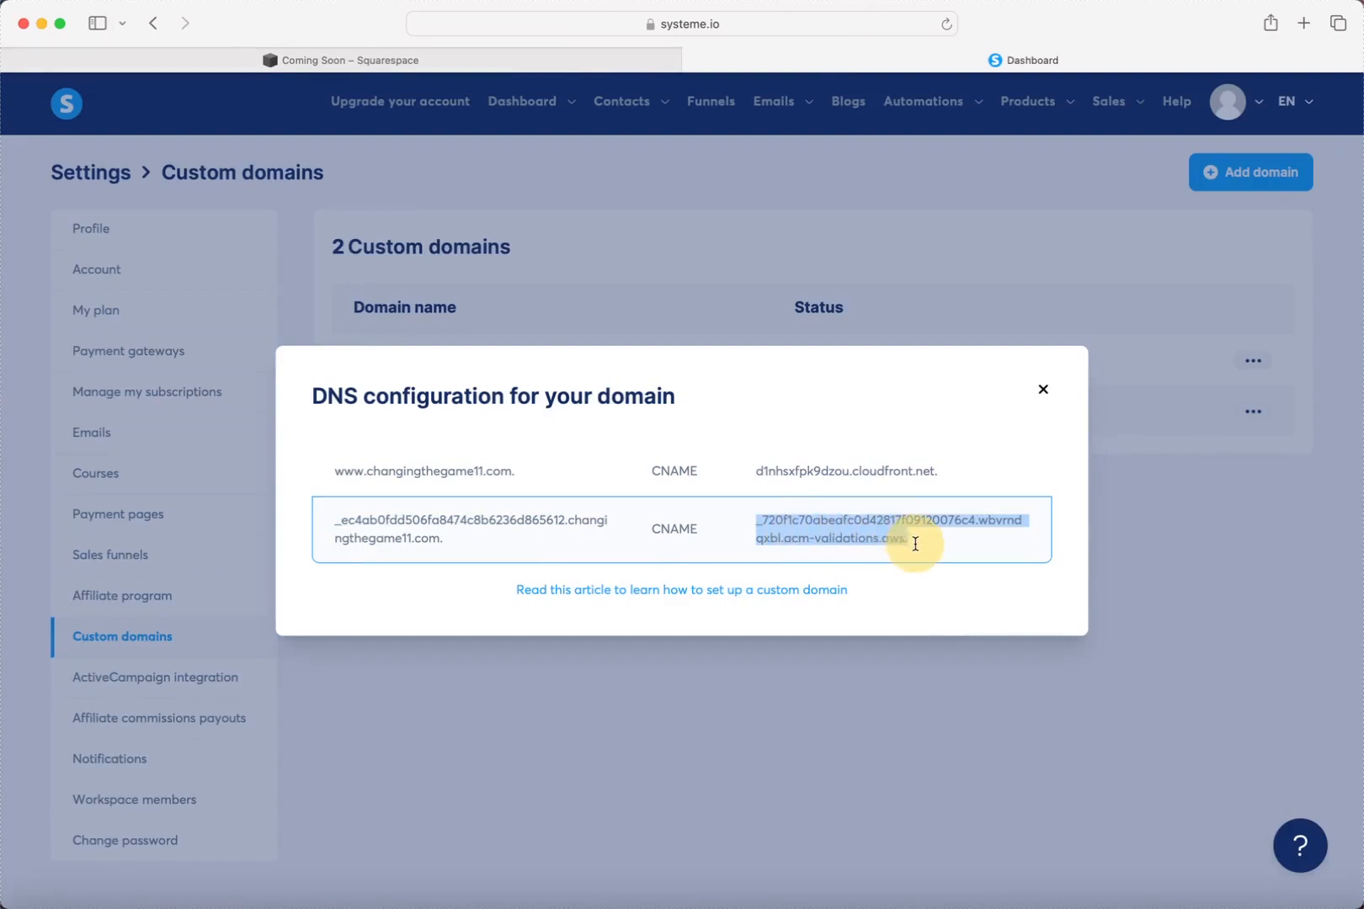
{"action": "left_click", "coordinate": [472, 59]}
{"action": "left_click", "coordinate": [779, 435]}
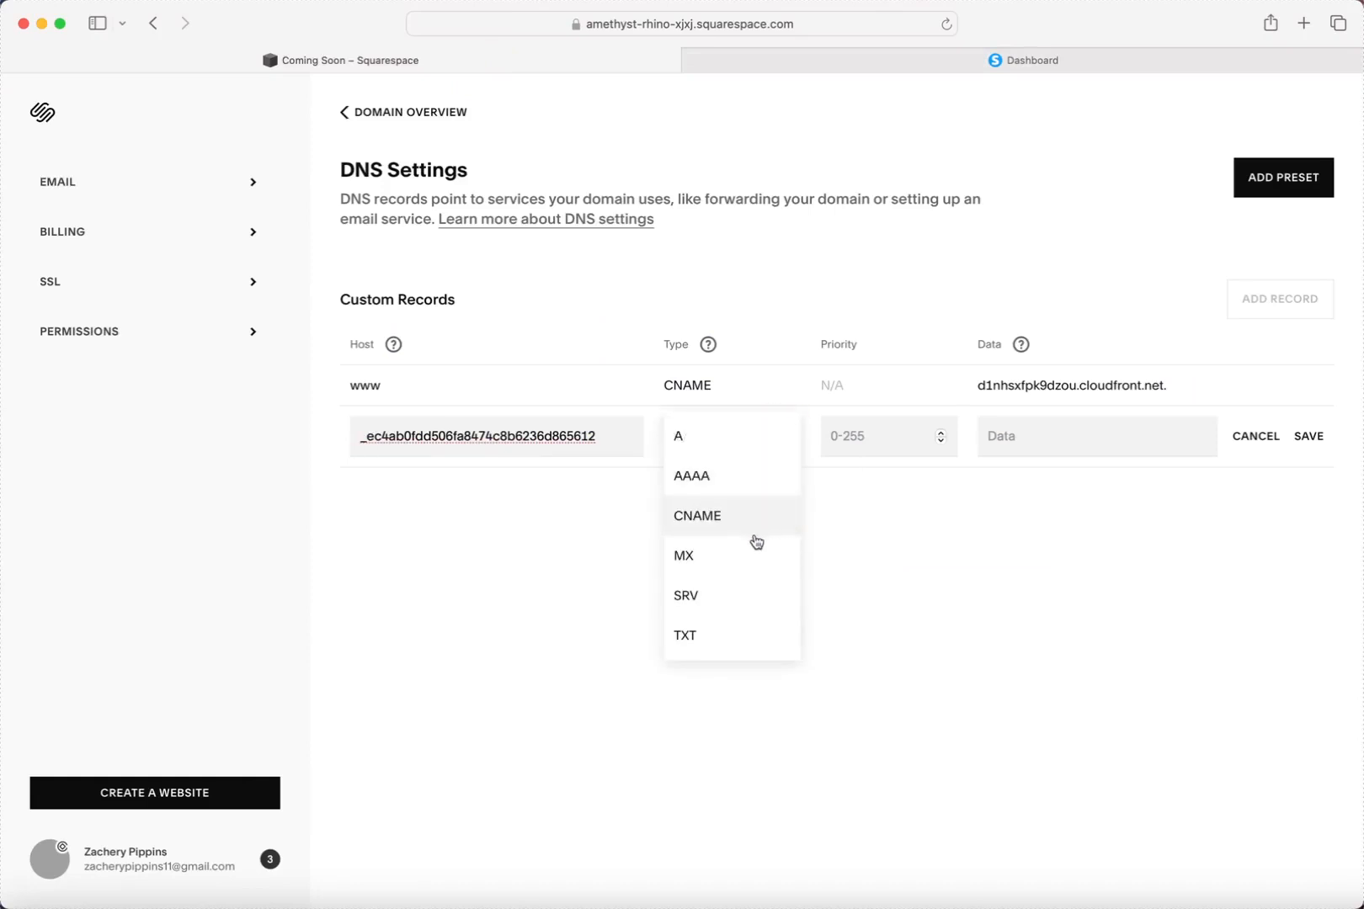
{"action": "left_click", "coordinate": [754, 527]}
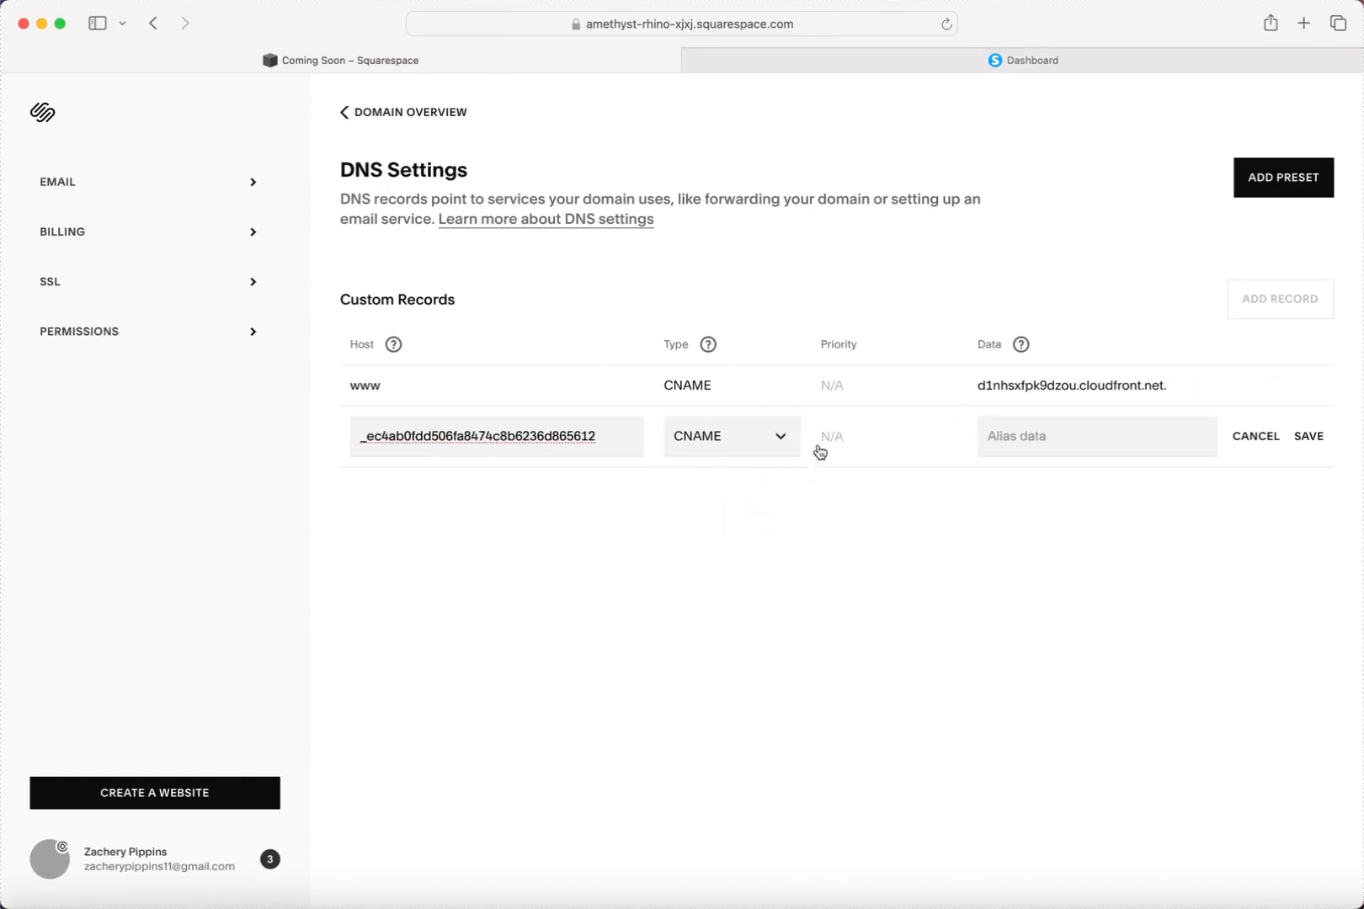
{"action": "left_click", "coordinate": [995, 439]}
{"action": "key", "text": "super+v"}
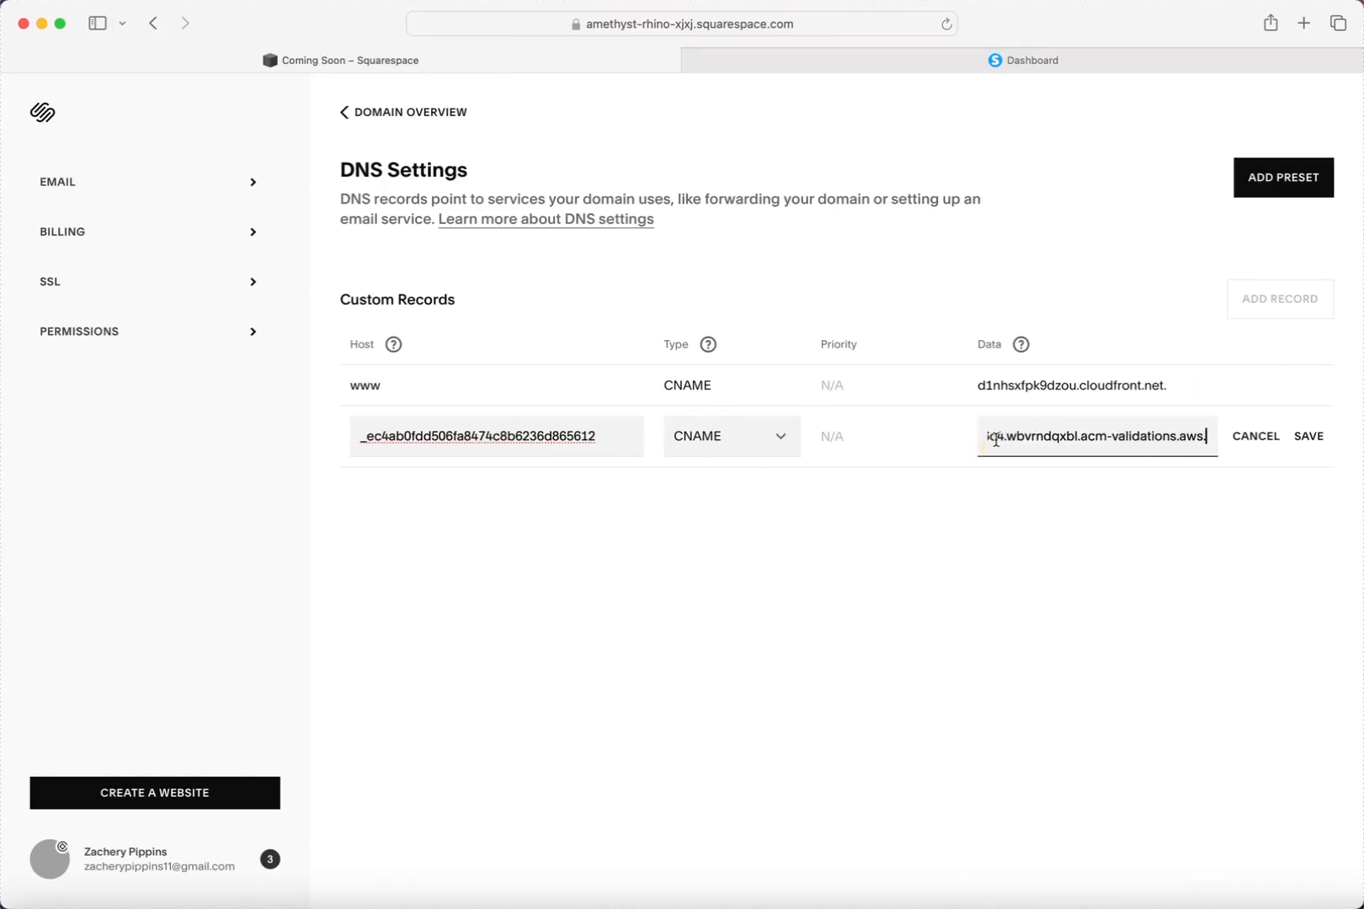
{"action": "left_click", "coordinate": [1310, 436]}
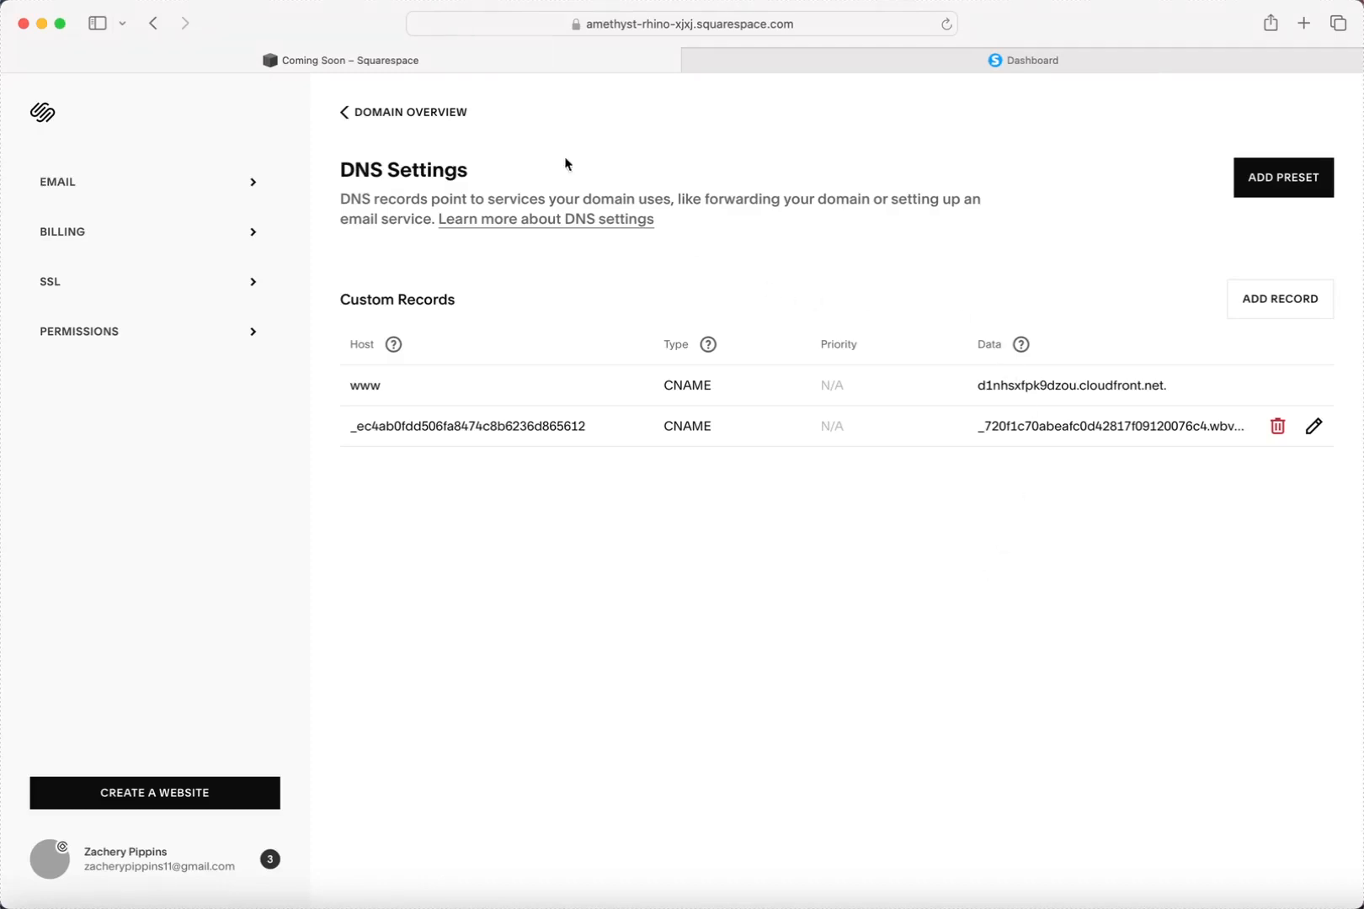
Return to the domain overview in Squarespace, and close the DNS configuration instructions in systeme.io.
{"action": "left_click", "coordinate": [443, 128]}
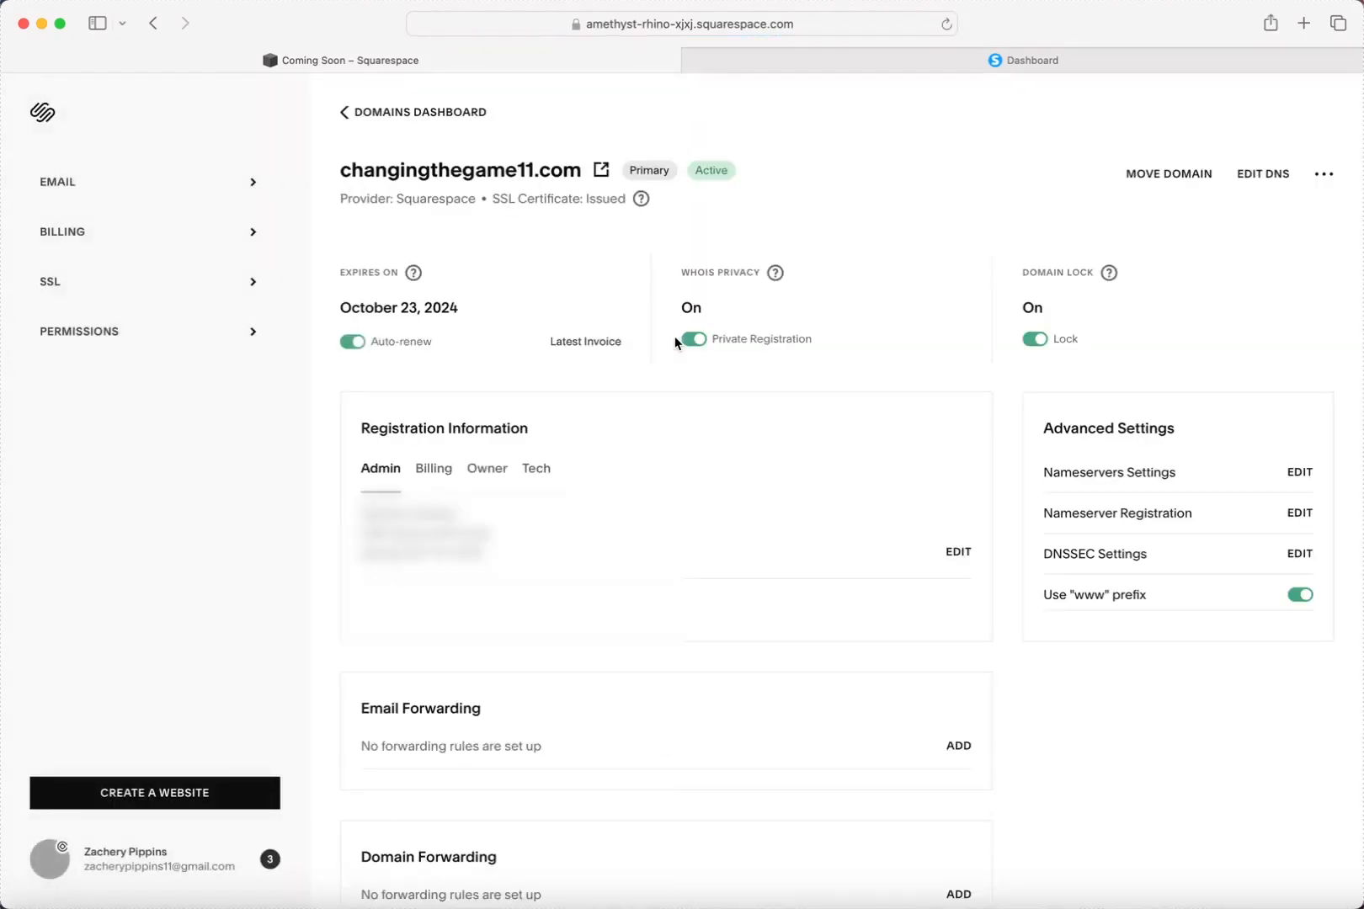
{"action": "left_click", "coordinate": [927, 66]}
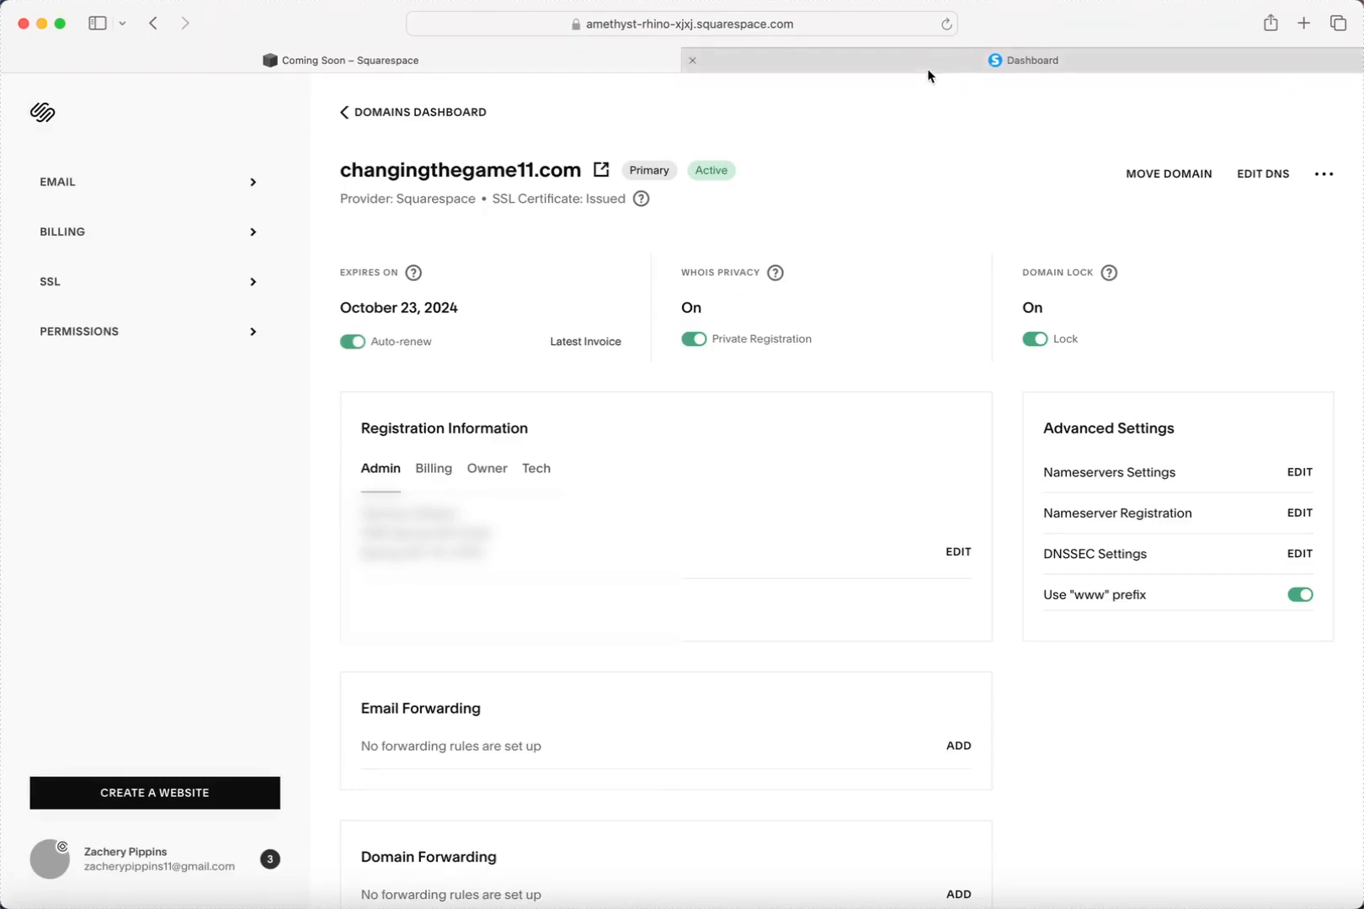
{"action": "left_click", "coordinate": [1043, 389]}
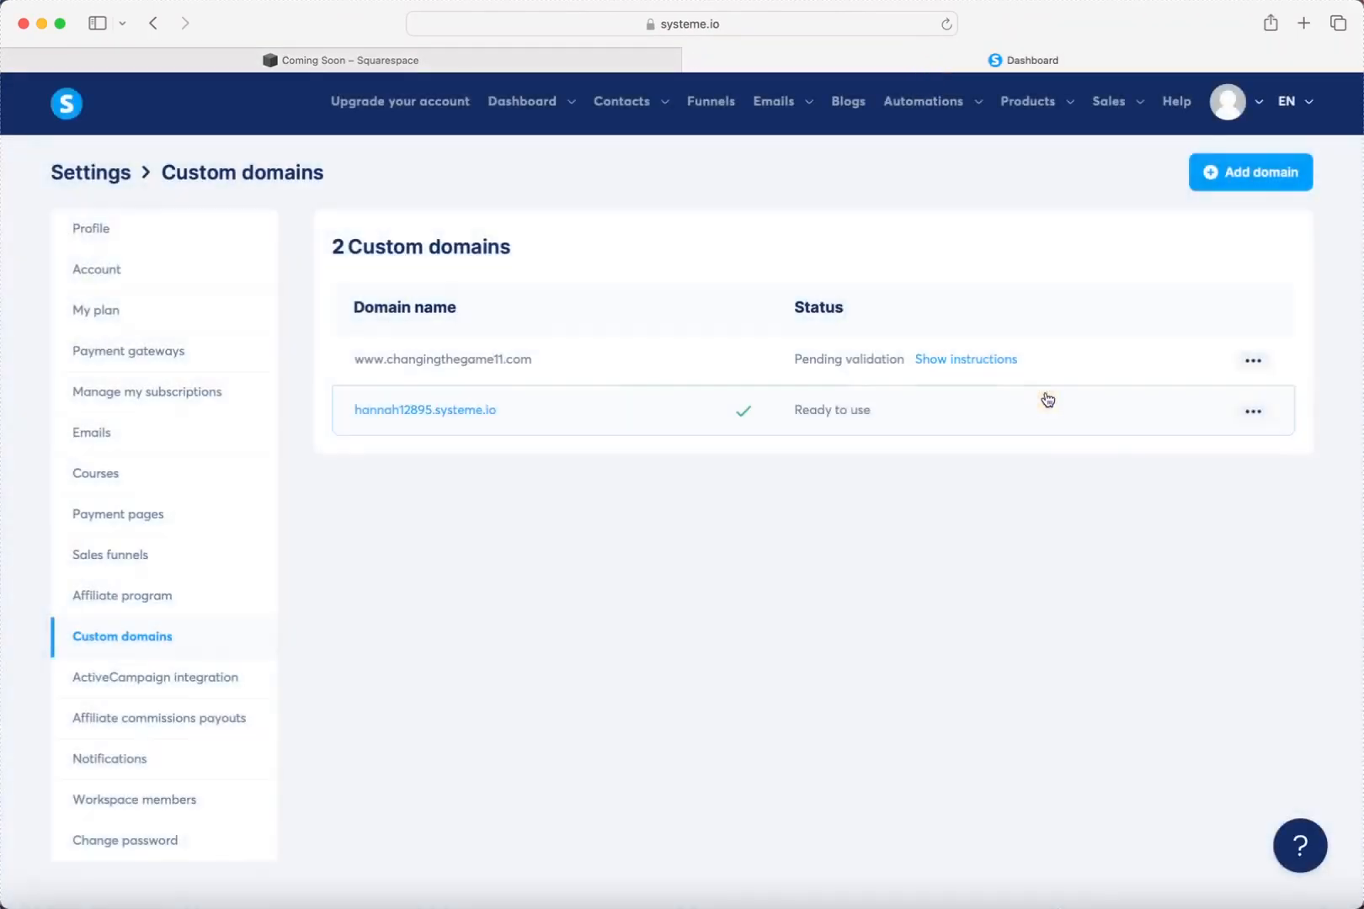